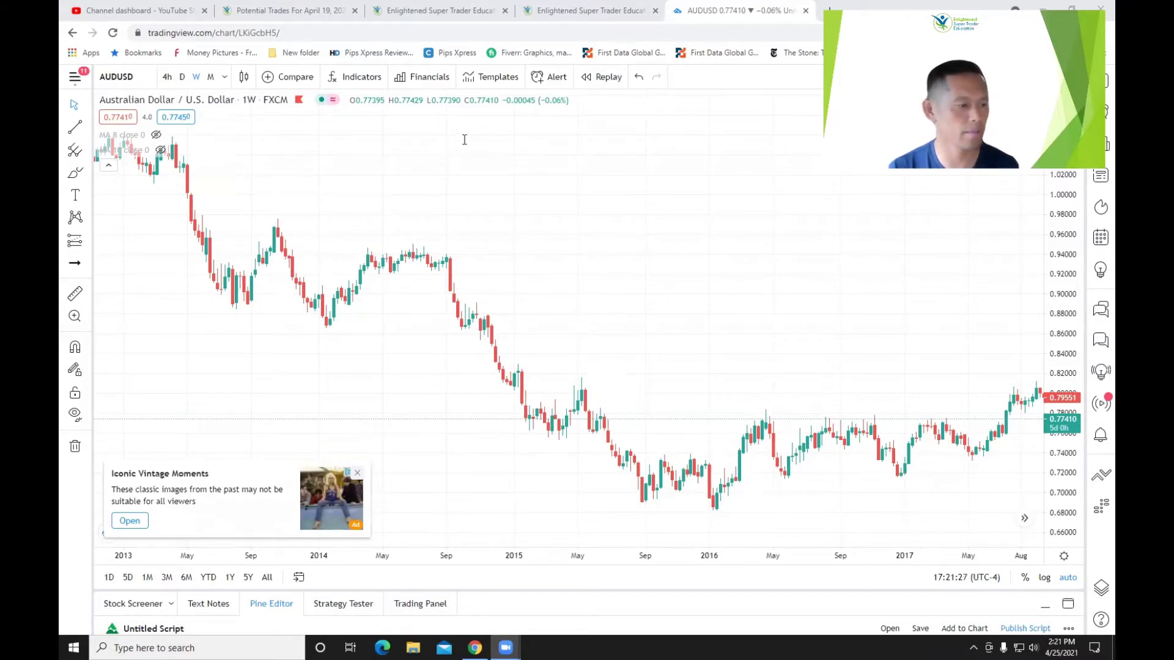
Add the text note "Up Trend = Series of HH's, HL's" above the AUDUSD price candles and widen it to fit one line
click(499, 145)
text(Up Trend)
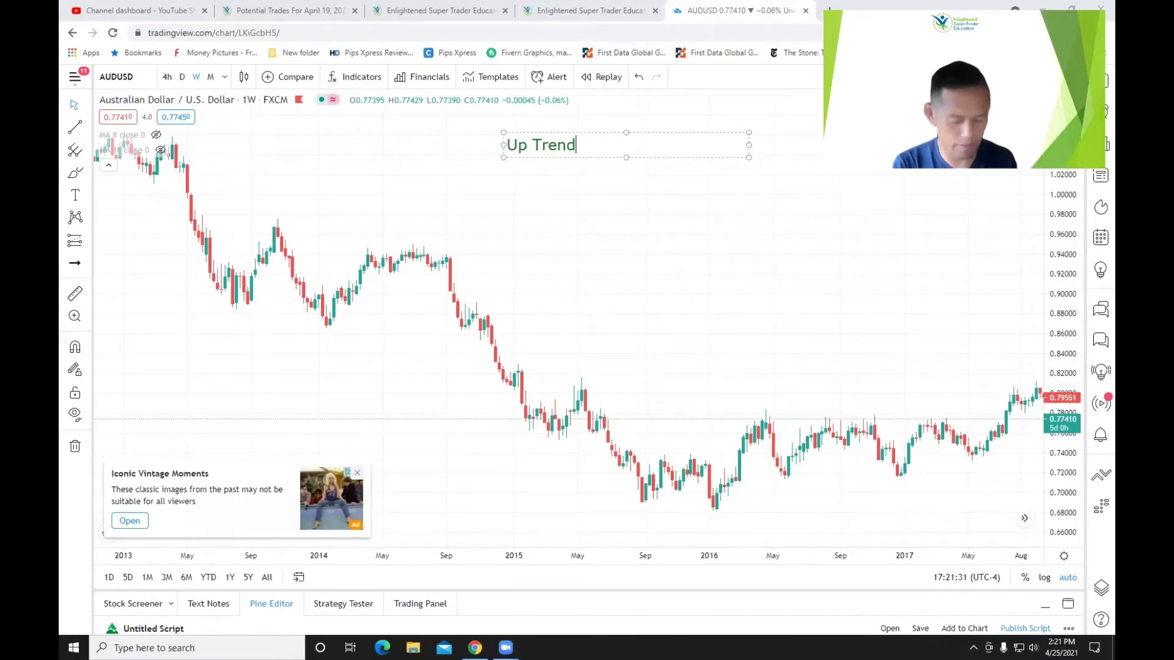
text( = Series of HH)
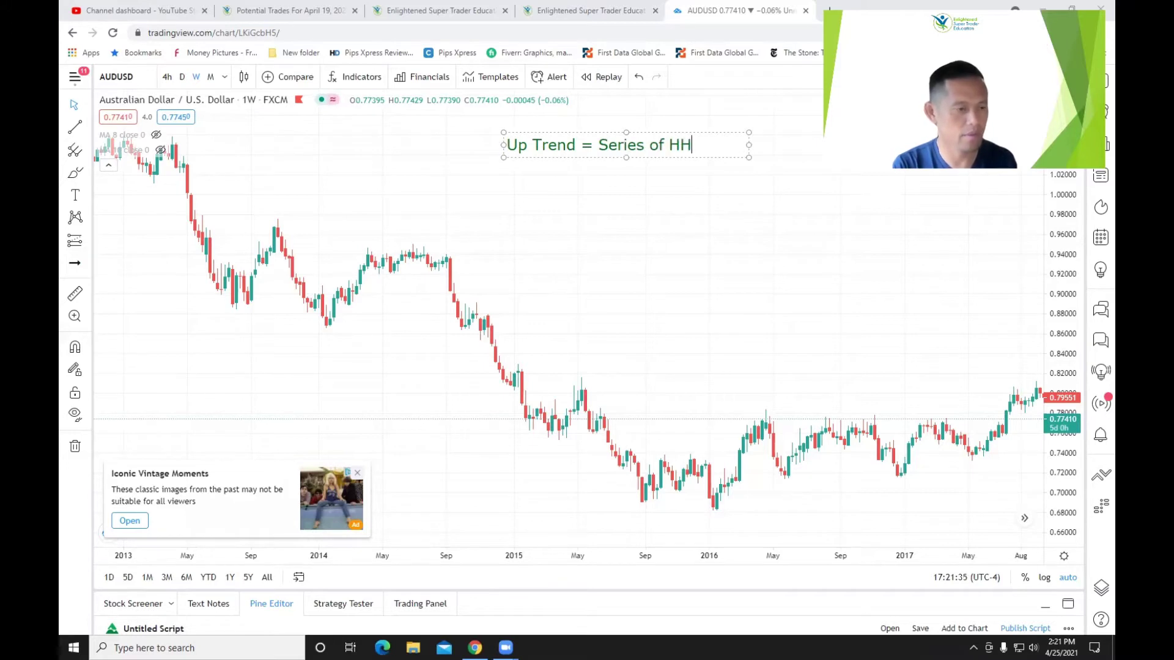
text(, HL)
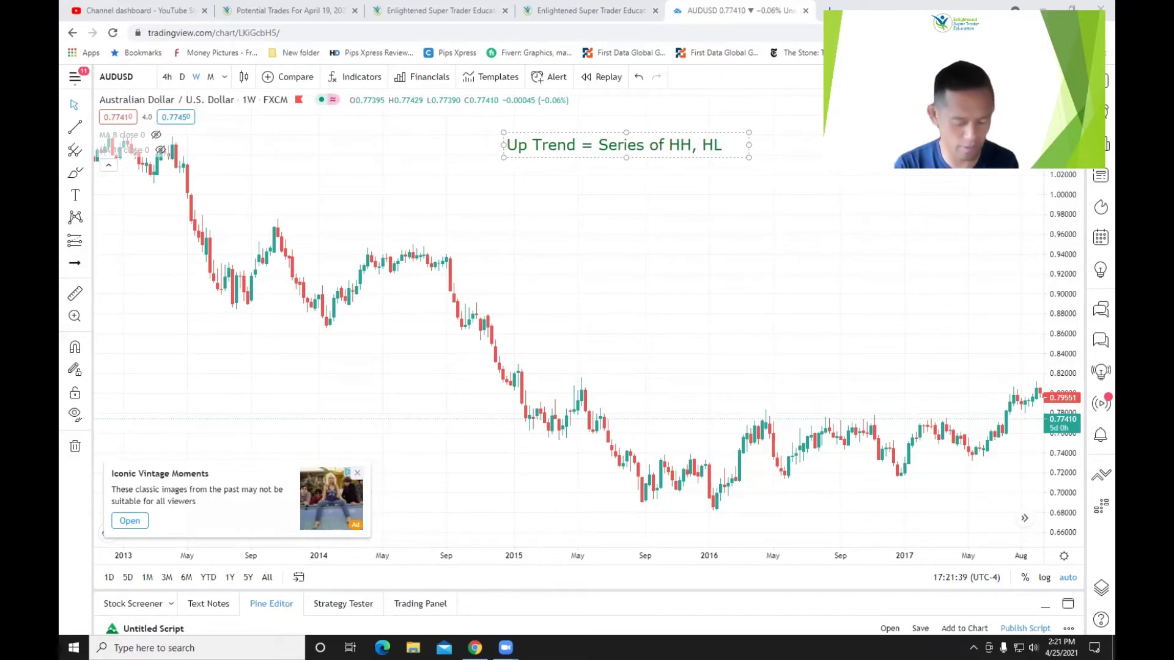
text('s)
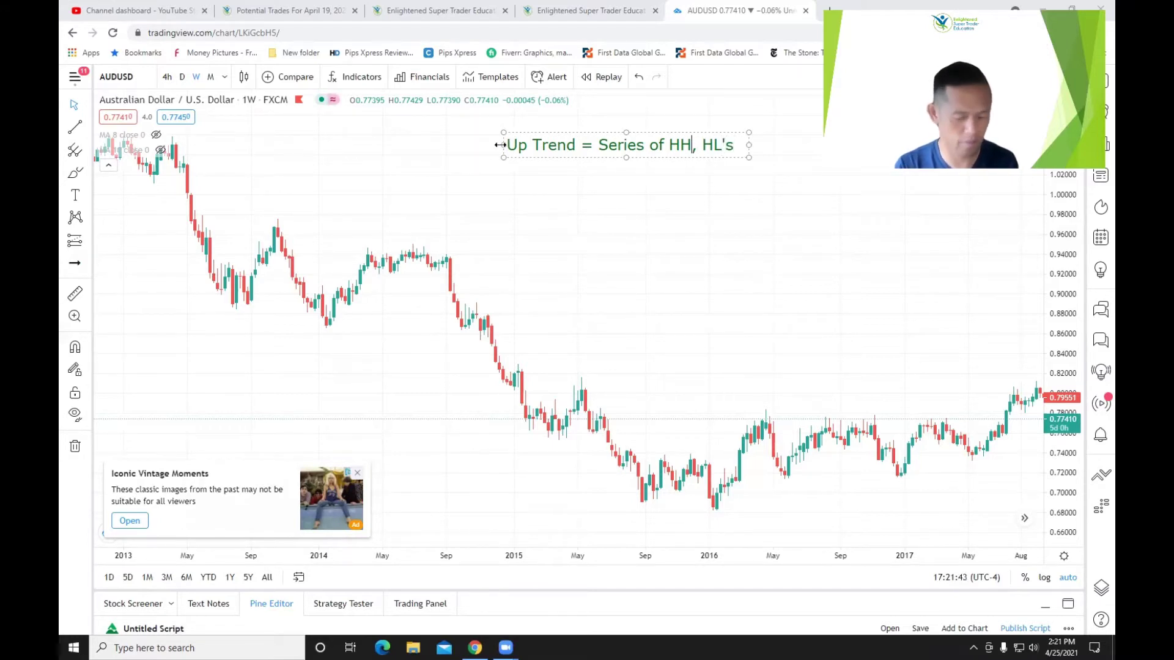
text('s)
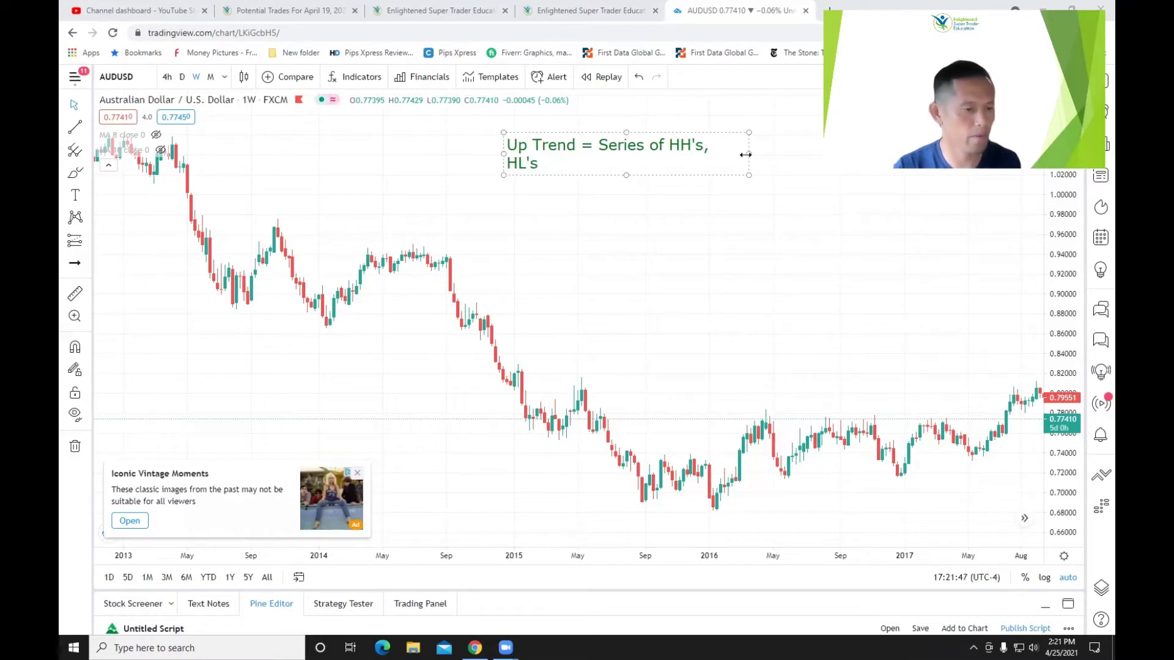
drag(752, 152, 791, 149)
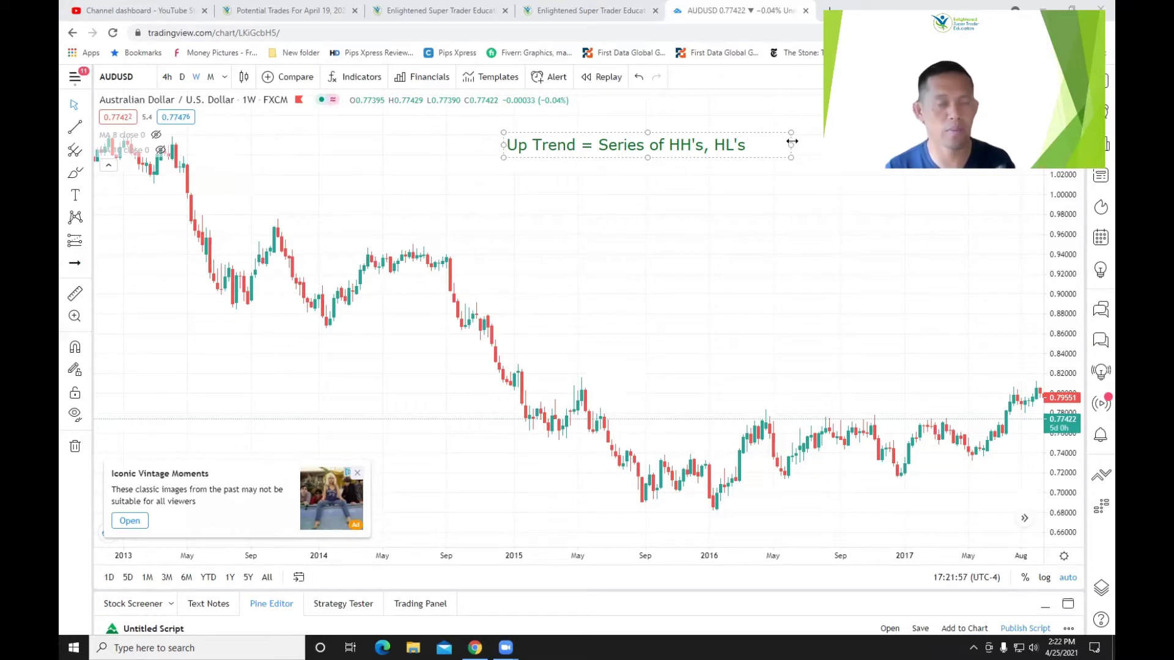
Add a second text note reading "Down Trend = LL's, LH's" below the Up Trend note
click(507, 173)
click(508, 174)
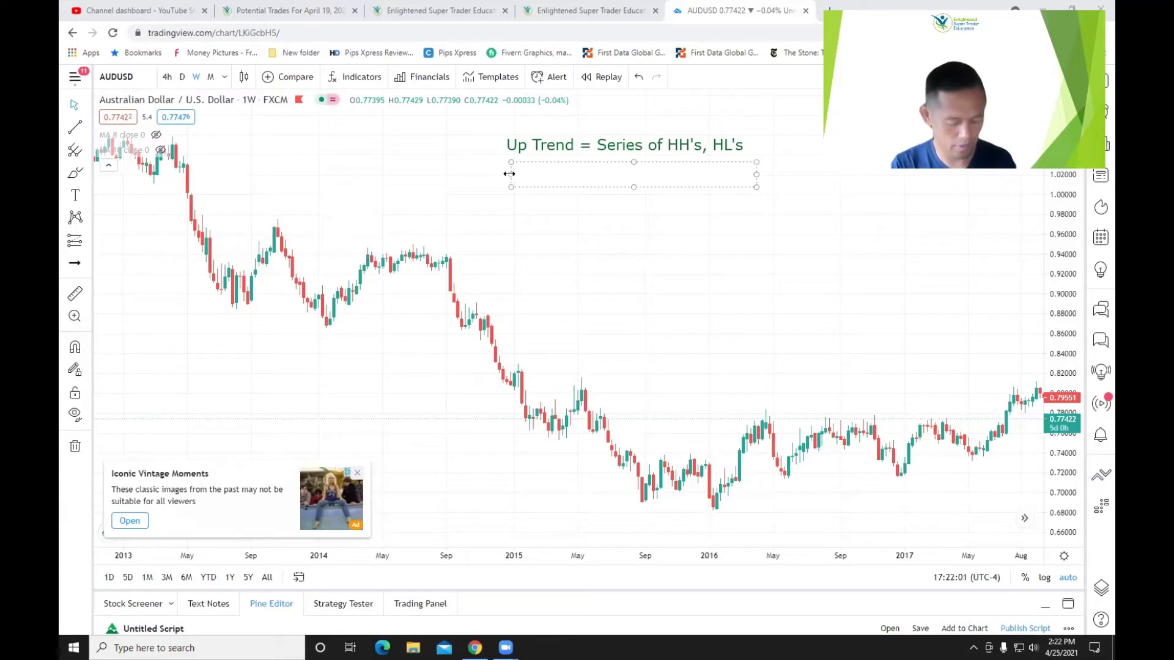
text(Do)
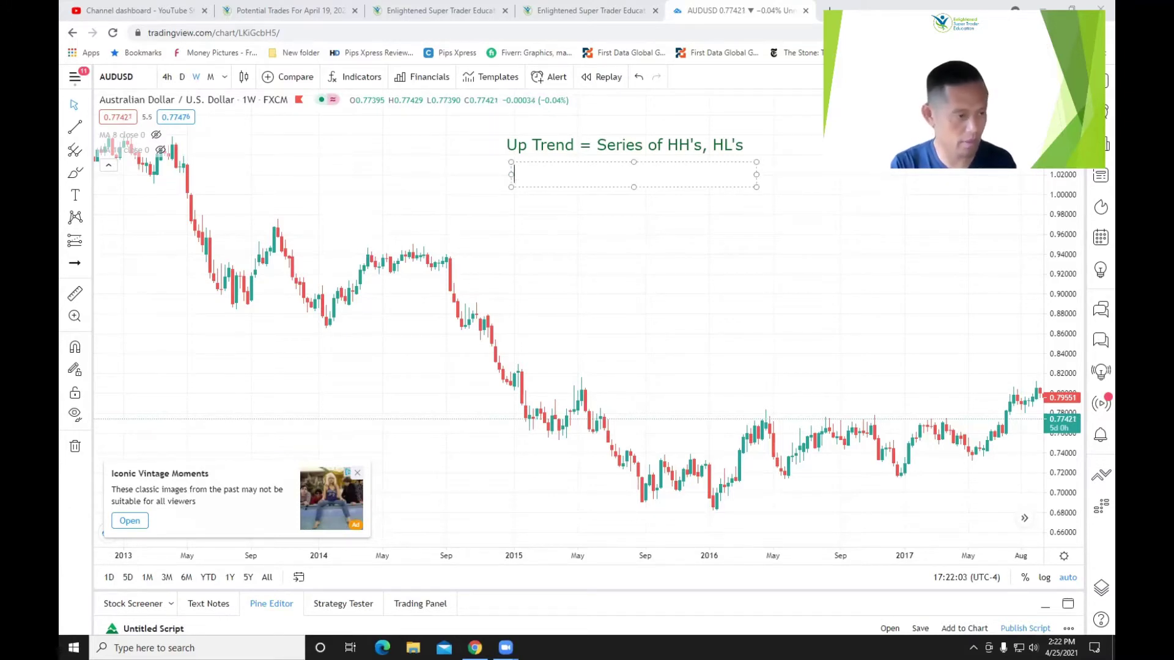
key(BackSpace)
text(wn Trend = )
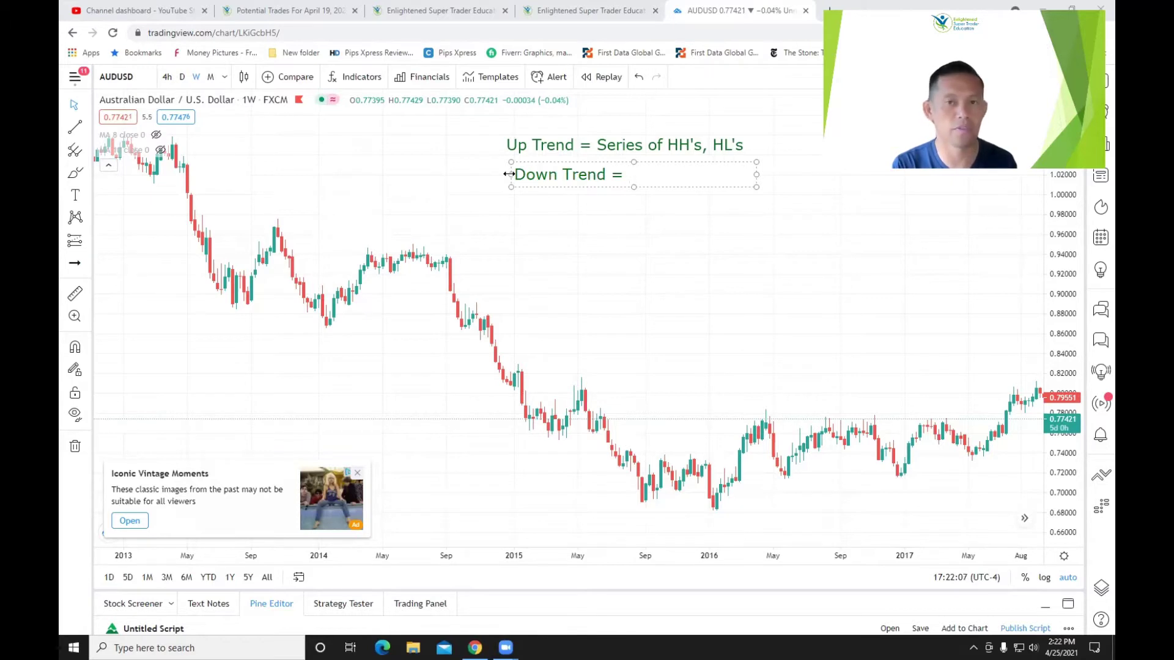
text(LL.)
key(BackSpace)
text('s, LH's)
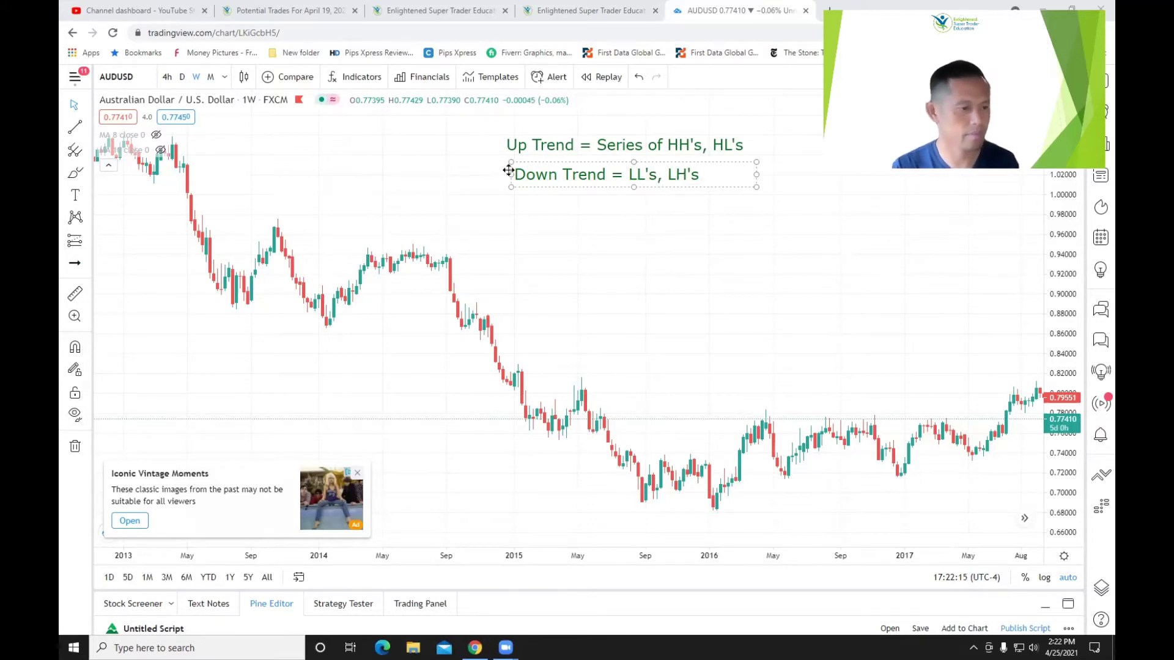
Insert "Series" before "LL's" in the Down Trend note, then move it closer under the Up Trend note and widen it slightly
click(629, 176)
text(Series)
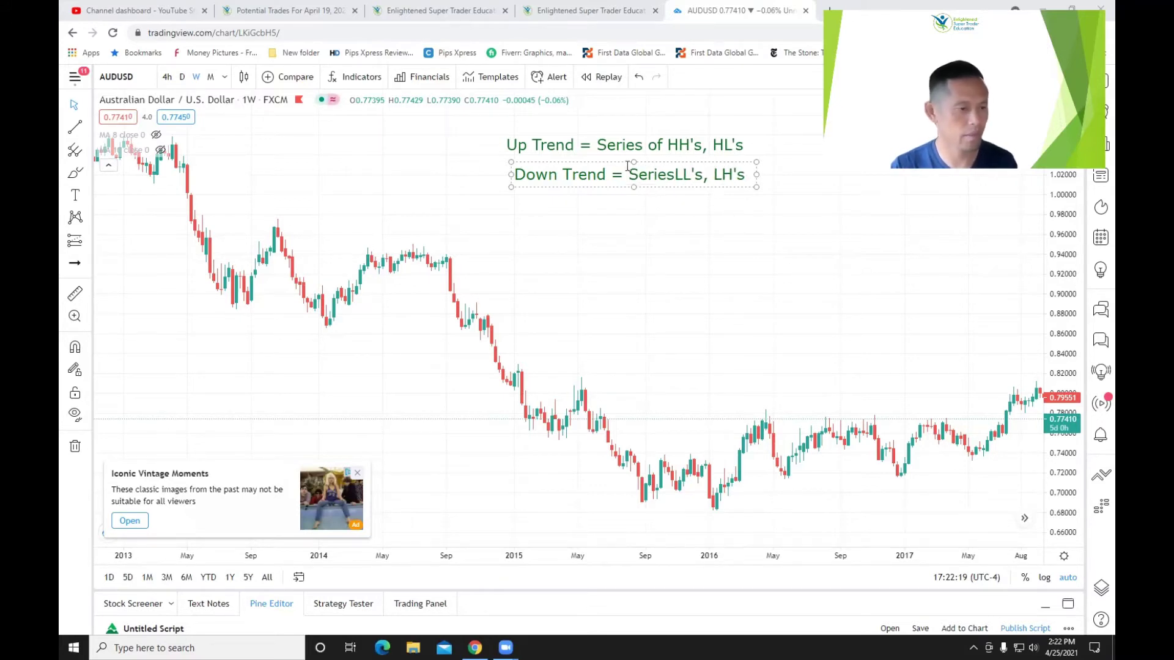
drag(641, 162, 633, 156)
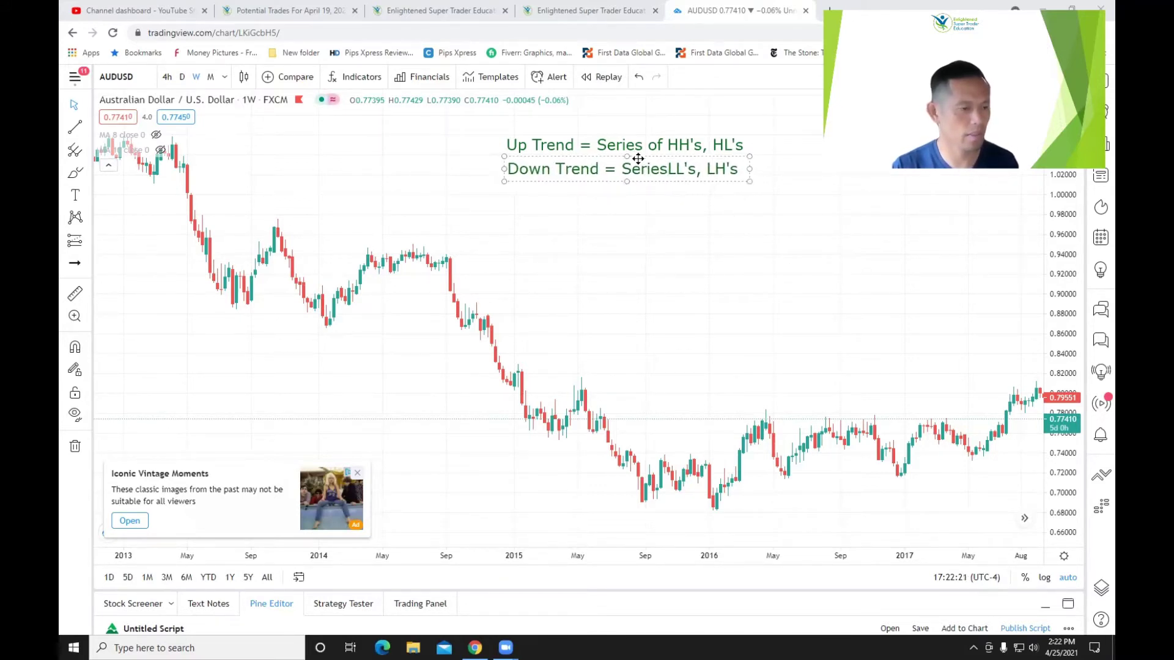
drag(750, 170, 762, 167)
click(776, 245)
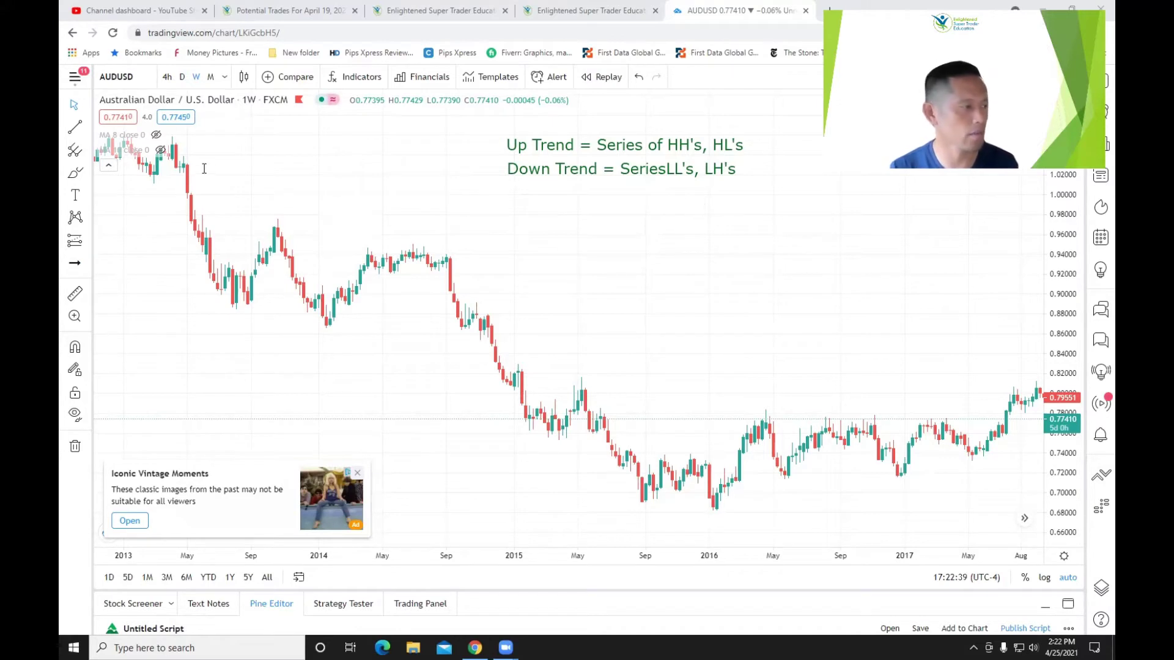
click(75, 127)
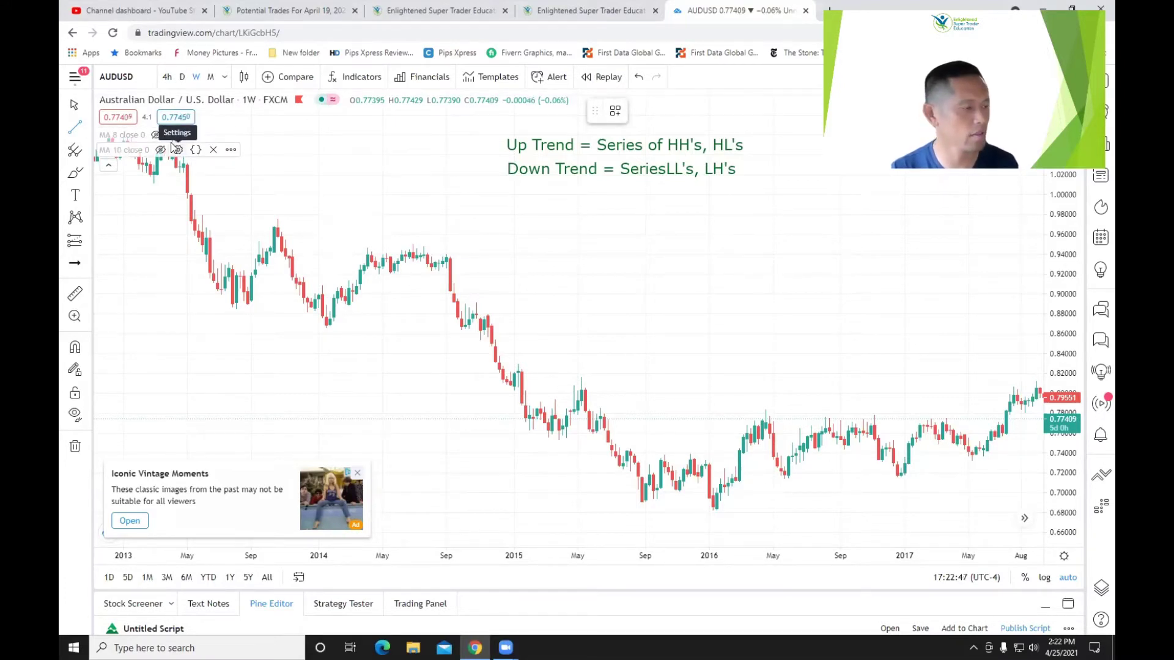
click(174, 135)
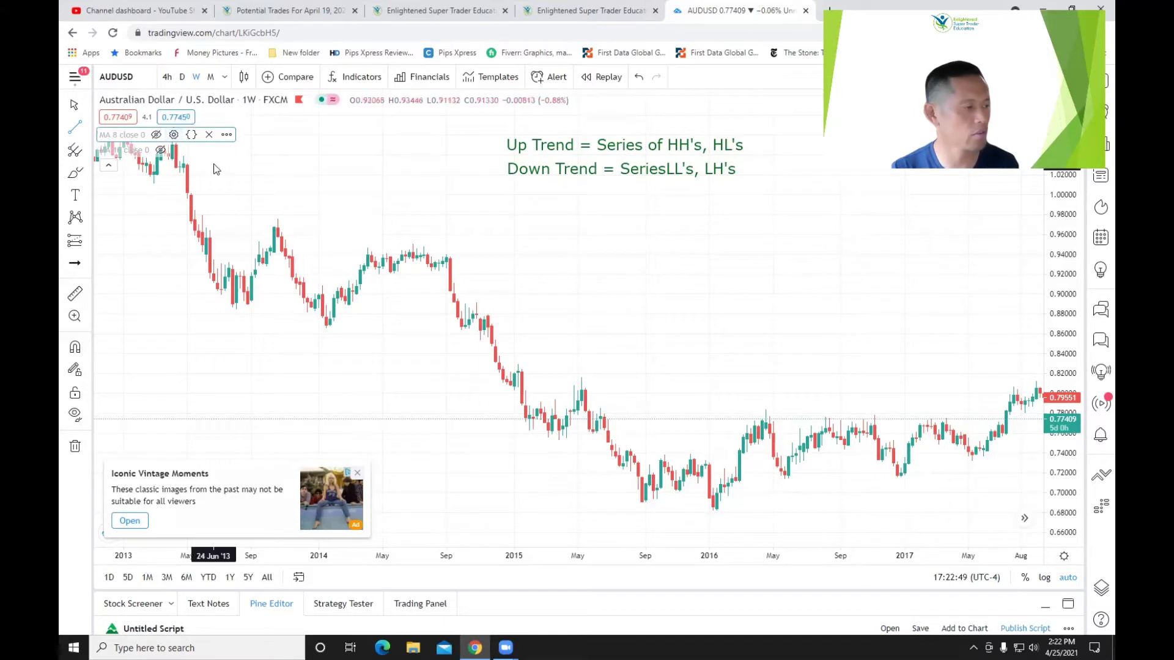
click(685, 247)
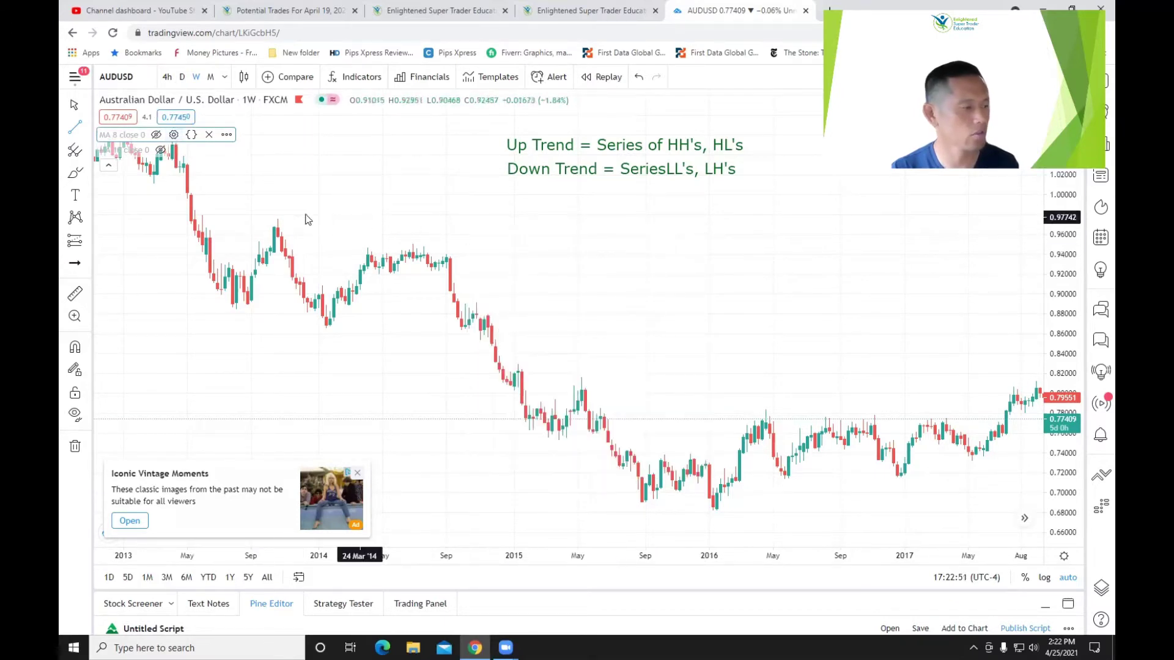
click(296, 211)
key(Escape)
Draw a descending trend line from the April 2013 high across the 2014 and 2016 highs to about 0.7074 in February 2017
drag(286, 202, 349, 203)
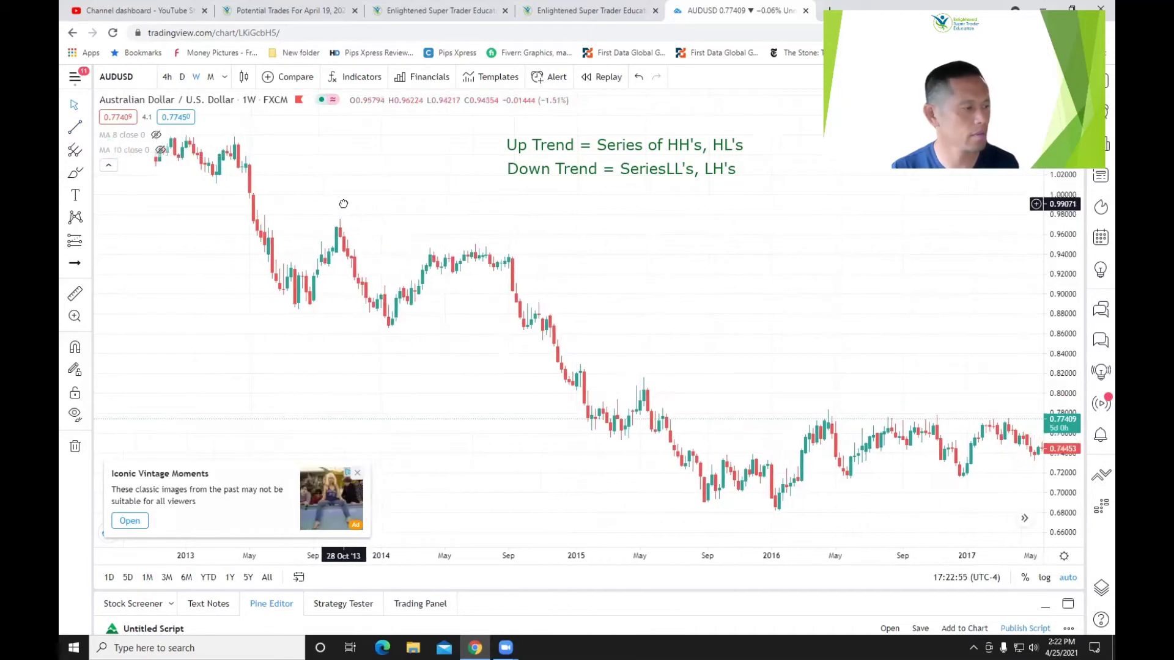
click(232, 141)
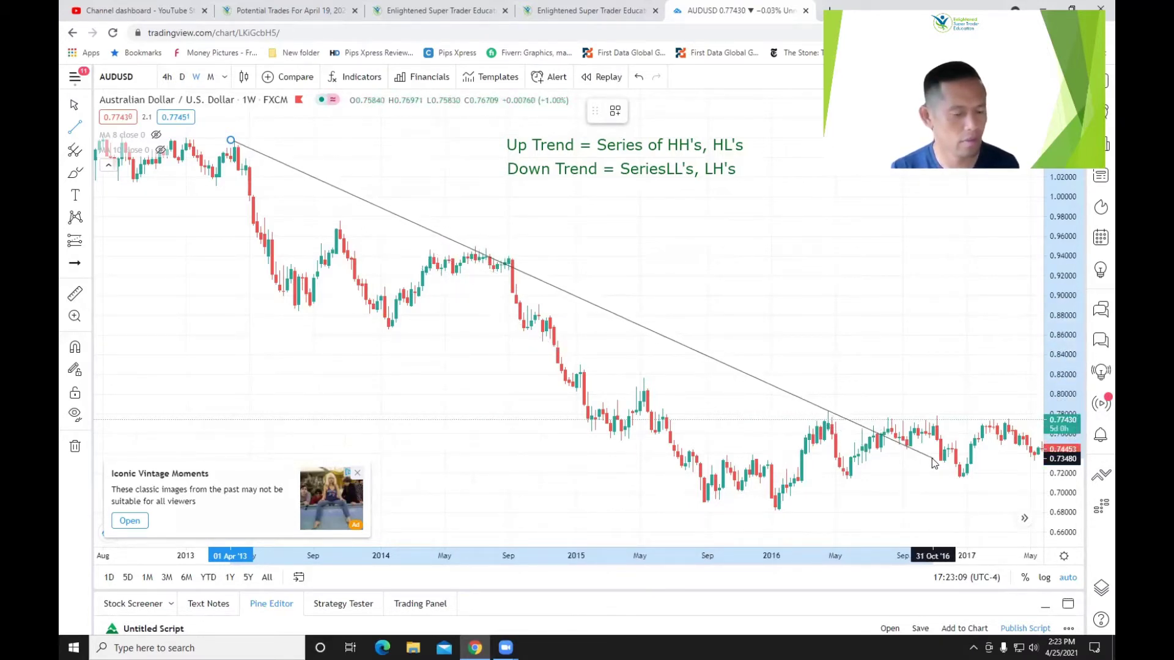
click(989, 486)
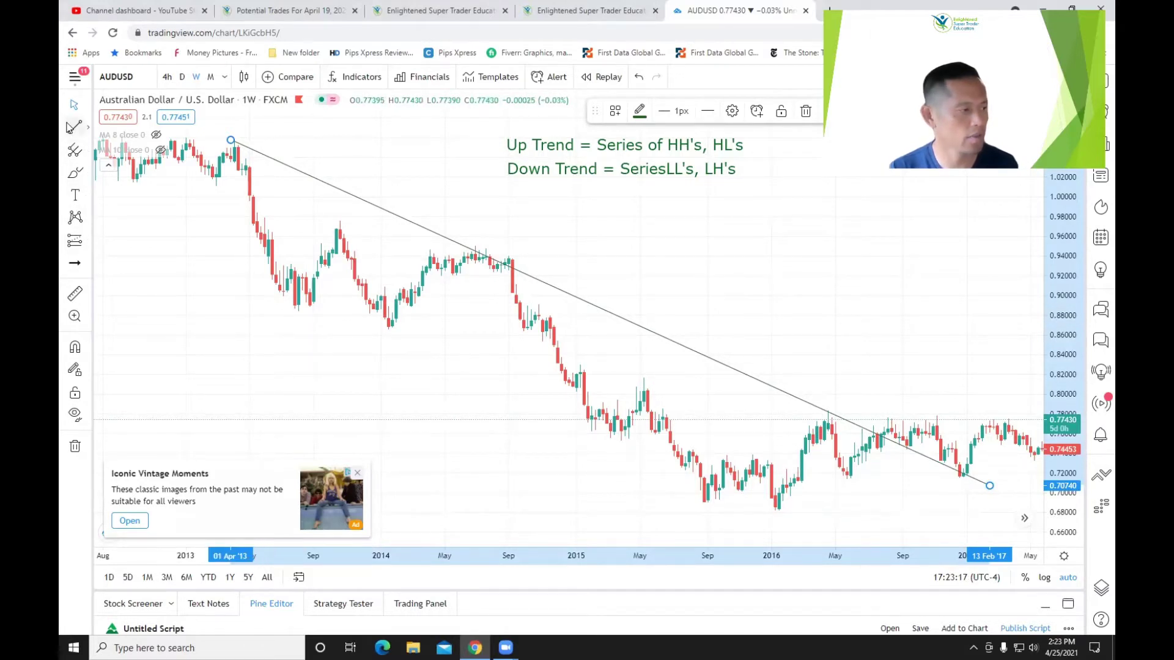
Draw an ascending trend line from the January 2016 low at about 0.683 to about 0.737 in May 2017
click(727, 495)
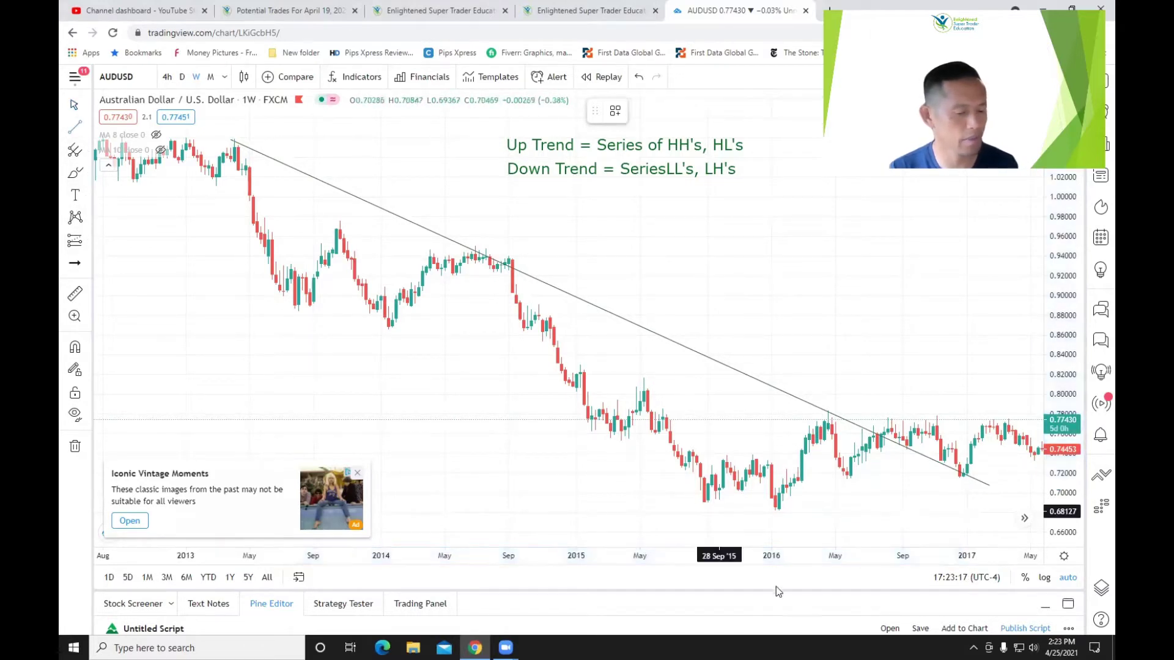
click(775, 513)
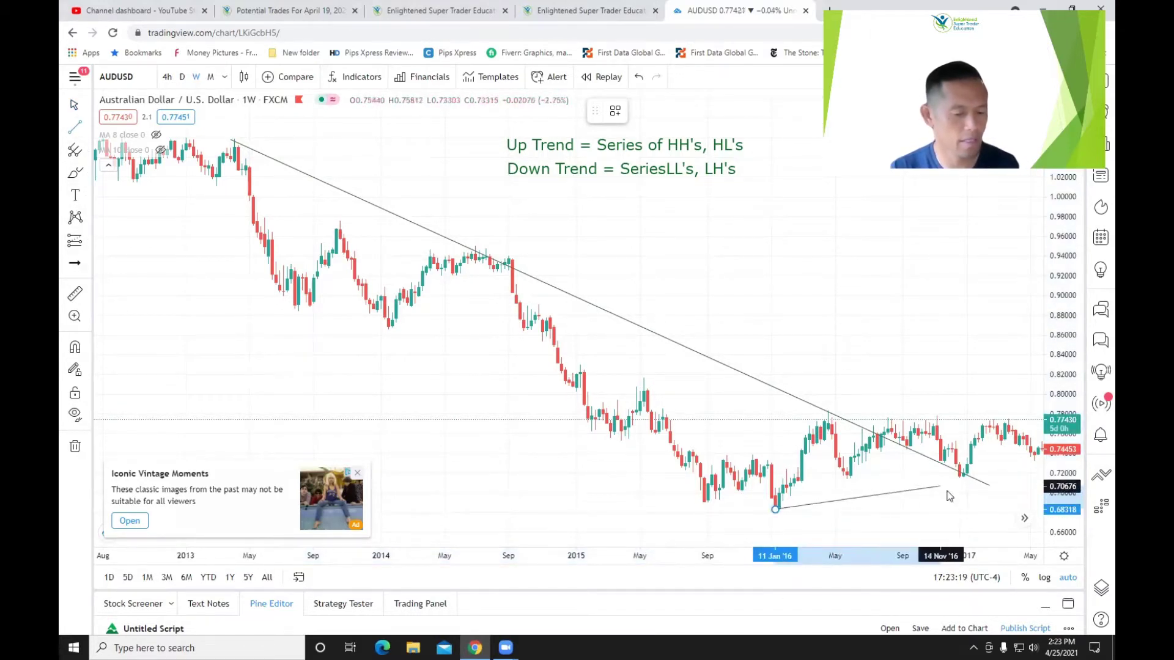
click(1041, 461)
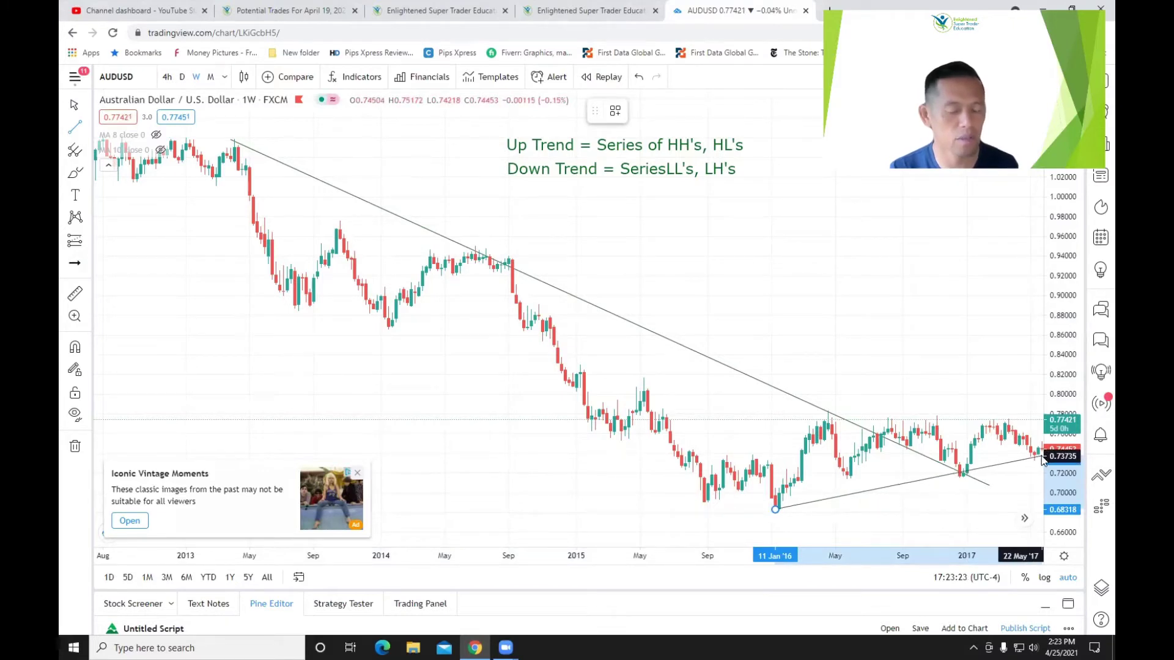
click(1046, 456)
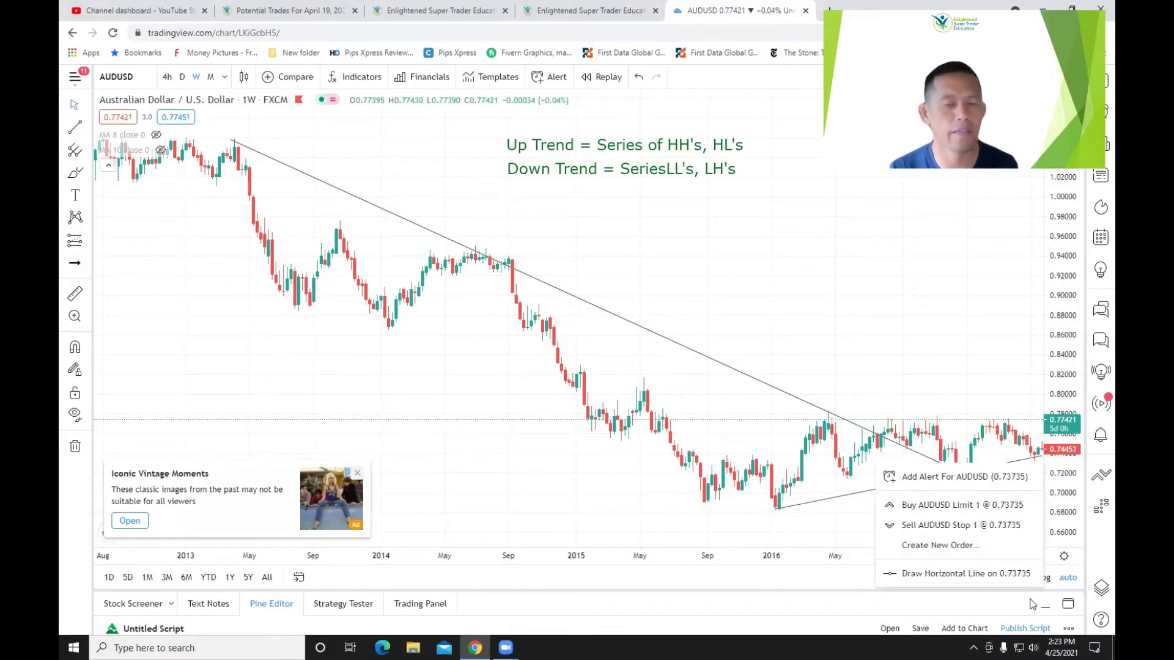
click(908, 391)
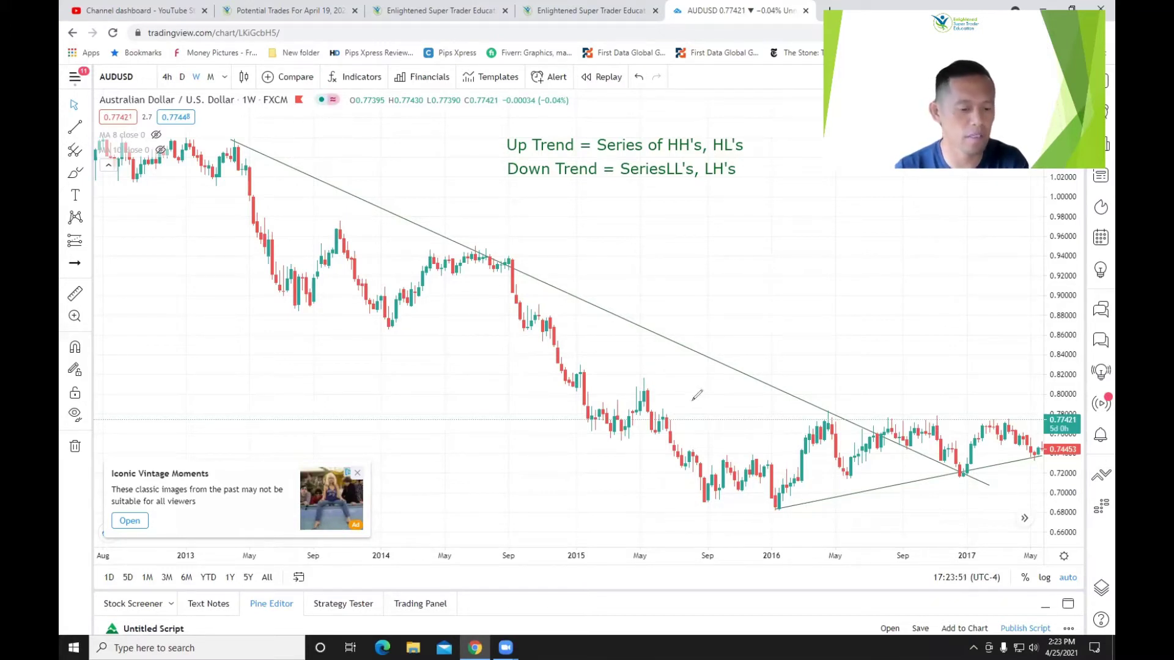
Circle the January 2016 low, the following swing high and higher low, and outline the mid-2016 price swing freehand
mouse_move(786, 500)
mouse_down()
mouse_move(772, 508)
mouse_move(781, 516)
mouse_move(782, 506)
mouse_up()
drag(823, 410, 827, 409)
mouse_move(853, 476)
mouse_down()
mouse_move(839, 482)
mouse_move(854, 476)
mouse_up()
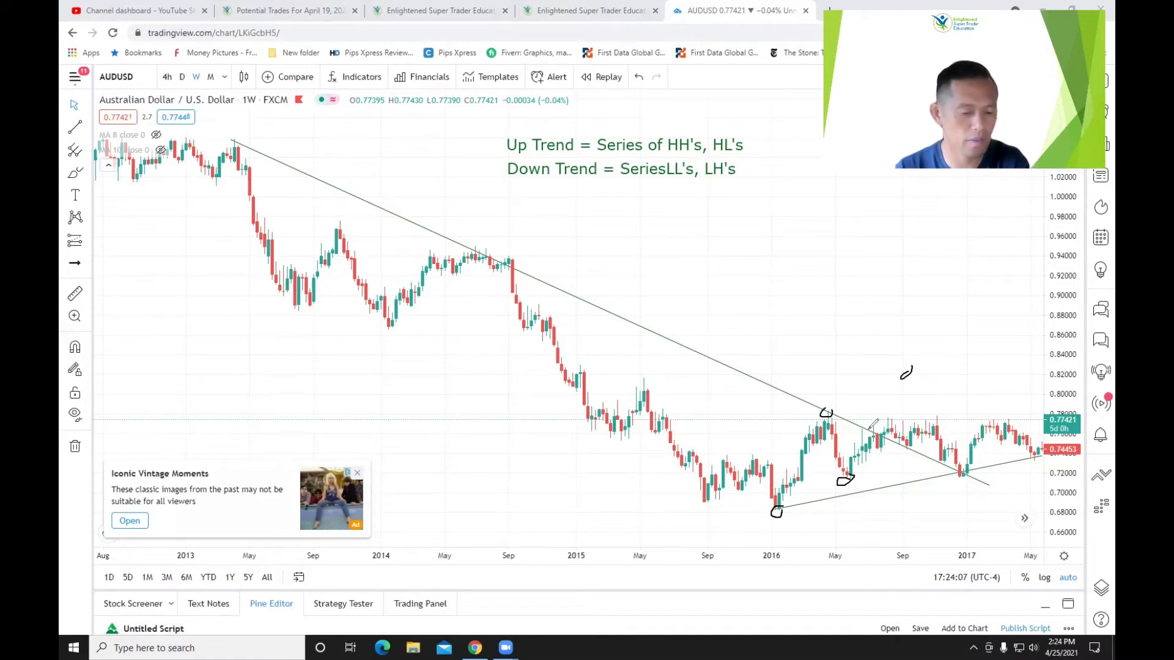
mouse_move(860, 421)
mouse_down()
mouse_move(872, 425)
mouse_move(860, 431)
mouse_move(902, 415)
mouse_move(879, 455)
mouse_move(907, 460)
mouse_move(906, 411)
mouse_move(871, 470)
mouse_move(849, 456)
mouse_move(898, 418)
mouse_up()
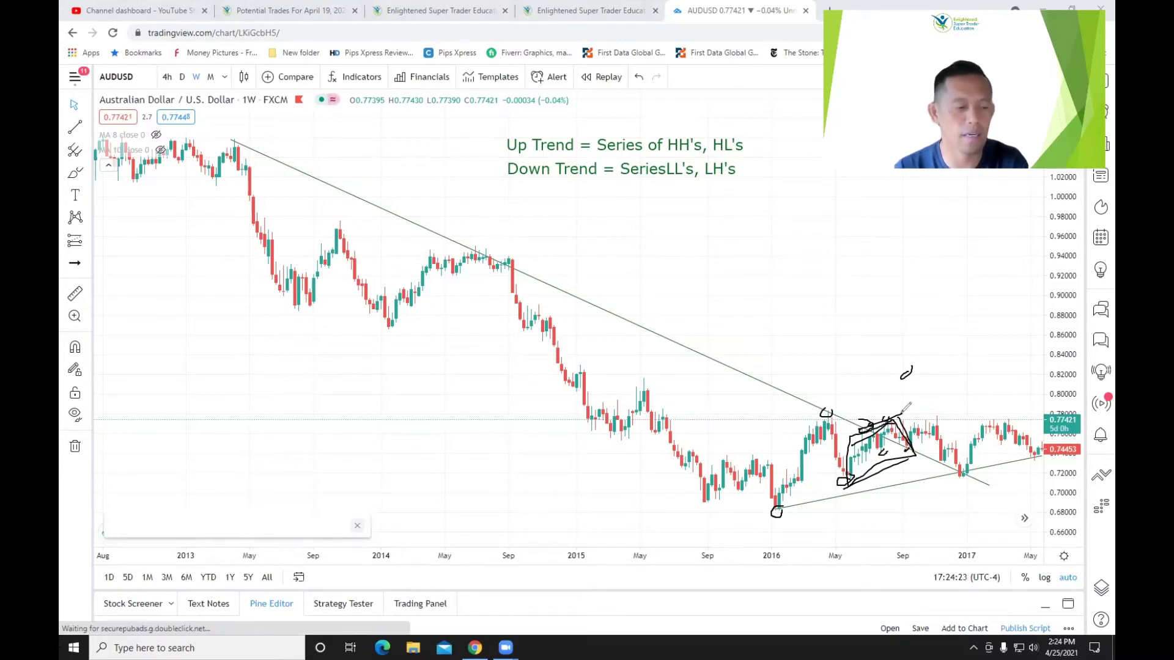
Circle the highs along the descending trend line and the successive swing lows from 2013 to 2015
mouse_move(246, 131)
mouse_down()
mouse_move(221, 142)
mouse_move(246, 147)
mouse_up()
drag(483, 243, 519, 267)
drag(813, 414, 824, 408)
drag(306, 304, 310, 299)
mouse_move(395, 324)
mouse_down()
mouse_move(381, 333)
mouse_move(401, 327)
mouse_up()
drag(606, 426, 625, 439)
mouse_move(712, 489)
mouse_down()
mouse_move(697, 502)
mouse_move(711, 493)
mouse_up()
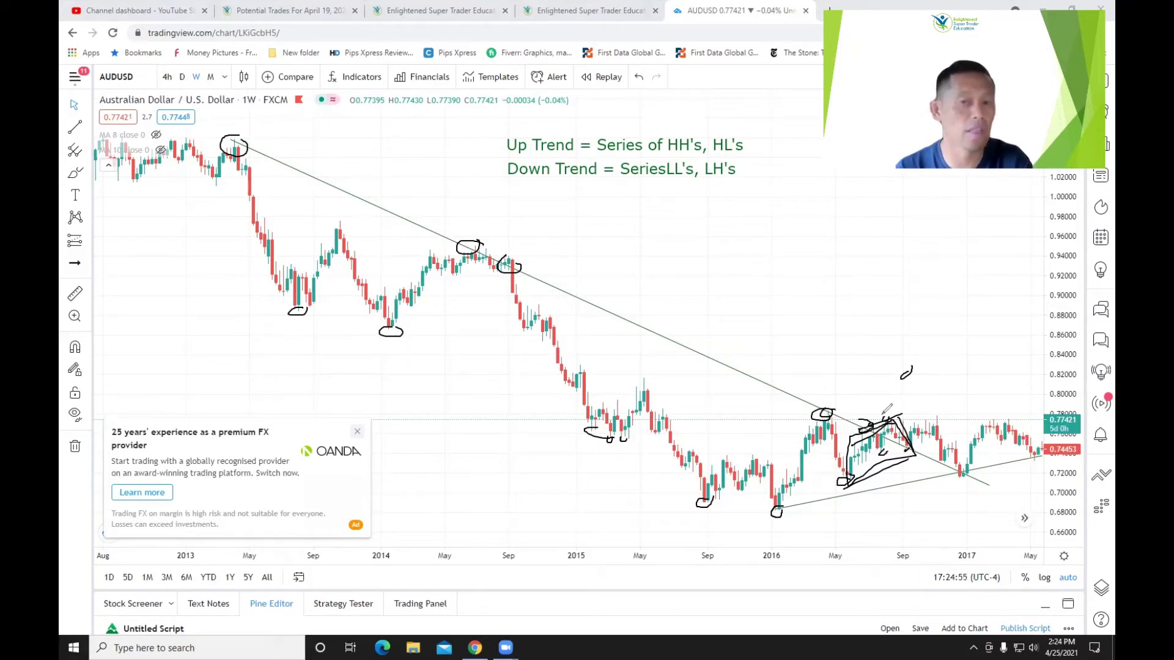
Handwrite the label HH above the mid-2016 swing high and clear the freehand annotations
mouse_move(867, 403)
mouse_down()
mouse_move(867, 417)
mouse_move(891, 414)
mouse_up()
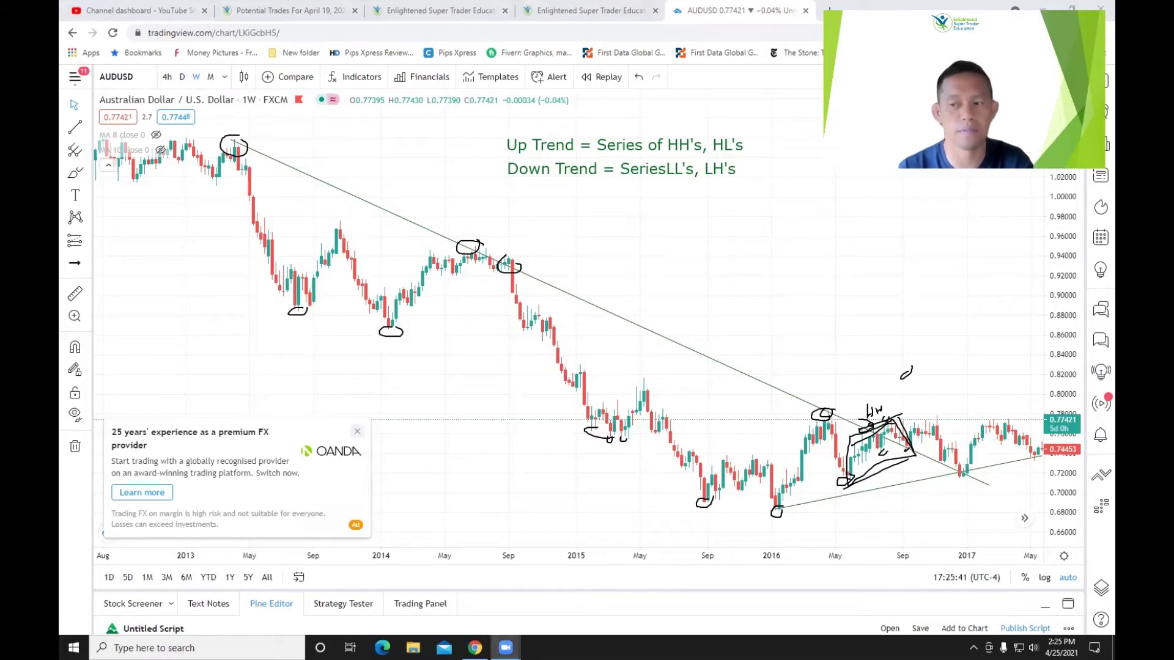
key(Escape)
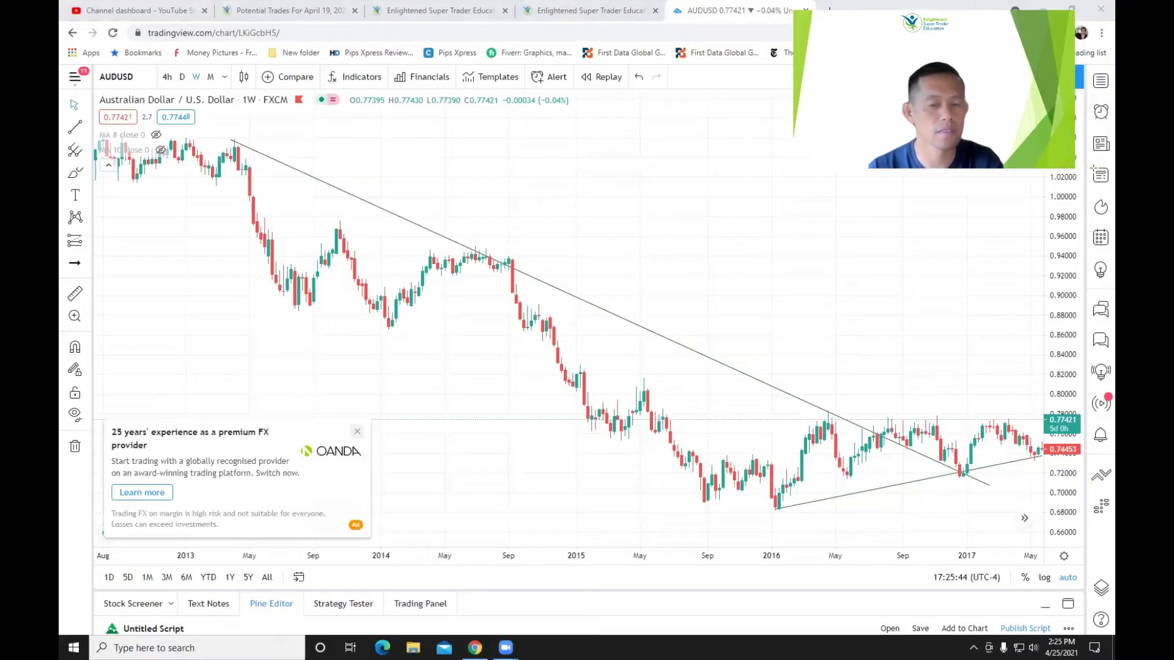
Show the watchlist, switch the chart to EURUSD and dismiss the advertisement
click(1099, 82)
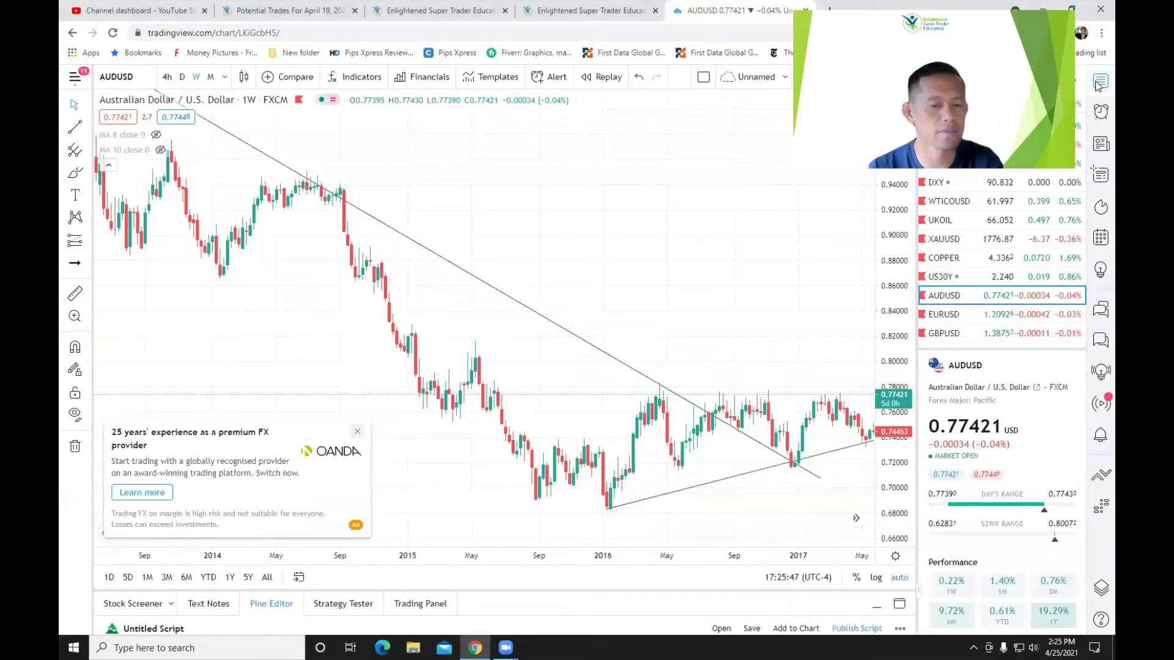
click(961, 316)
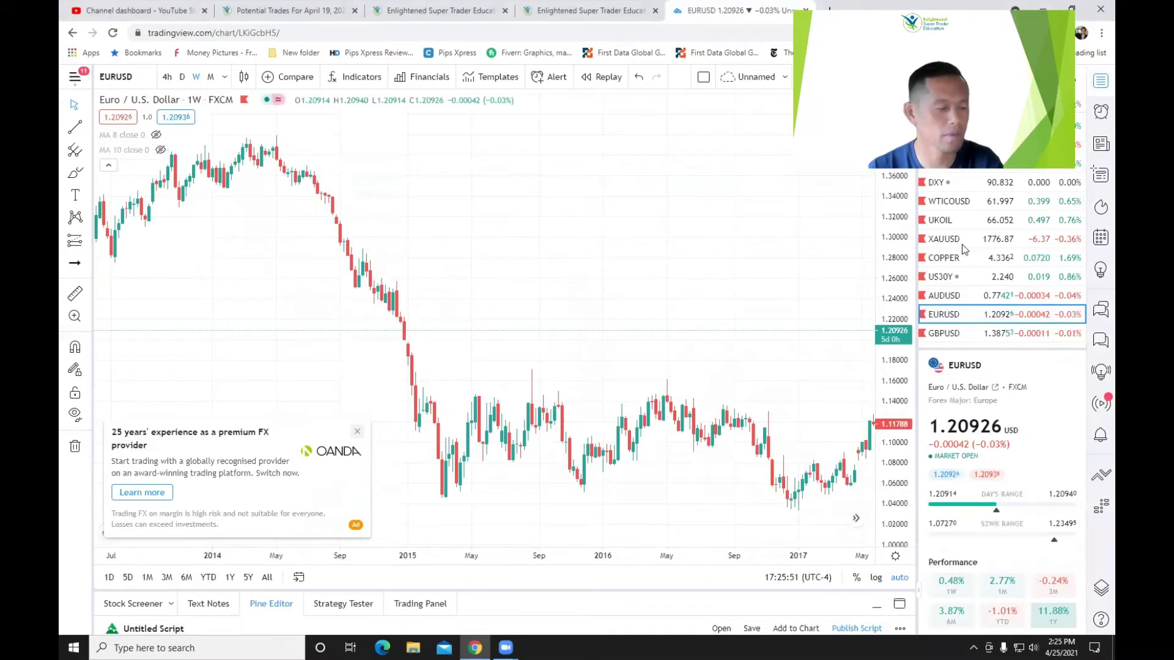
click(357, 432)
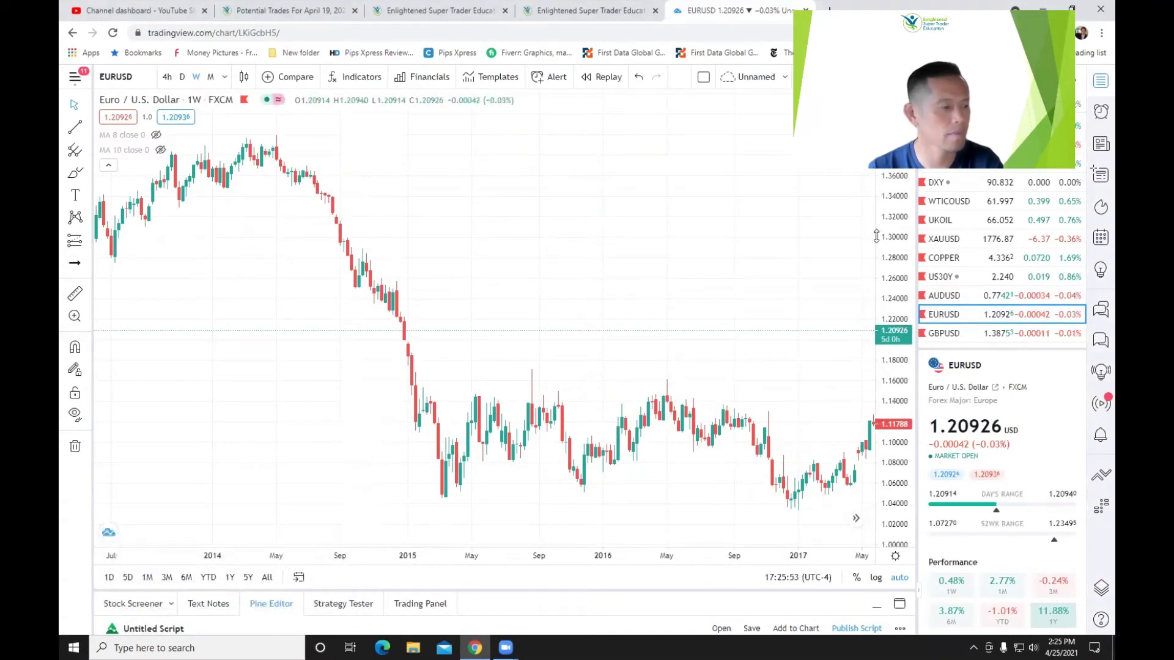
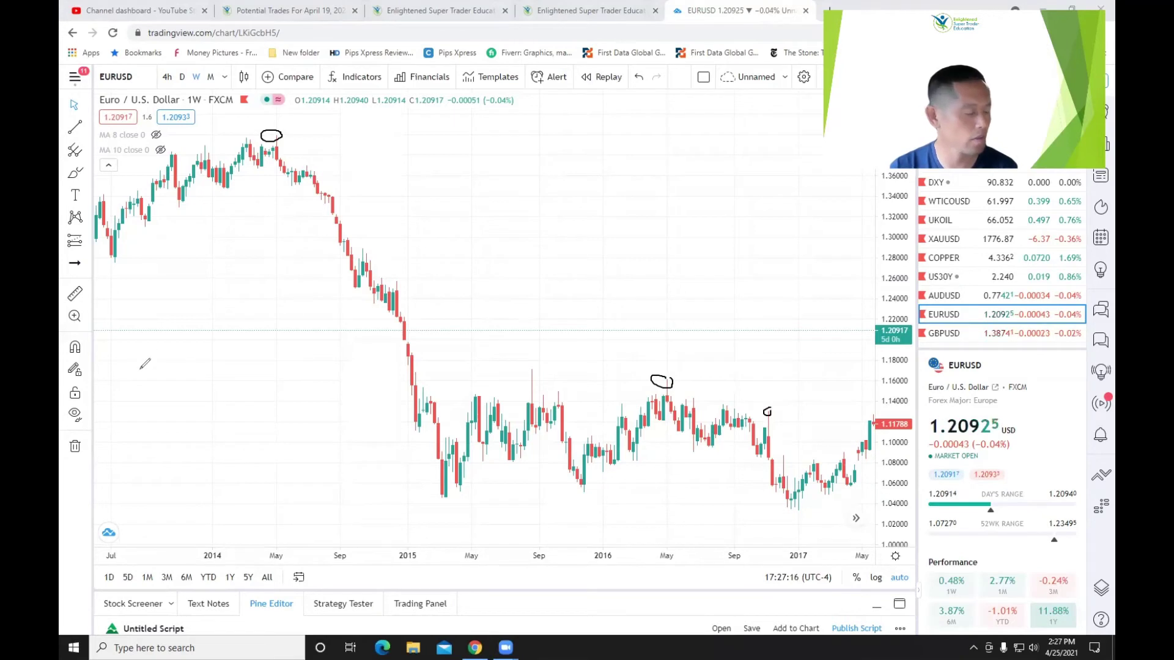
Sketch a freehand peak with three vertical strokes below the 2014 highs, label it HH, P and LH, and clear the freehand annotations
mouse_move(127, 379)
mouse_down()
mouse_move(173, 335)
mouse_move(194, 378)
mouse_move(173, 336)
mouse_move(161, 337)
mouse_move(166, 346)
mouse_up()
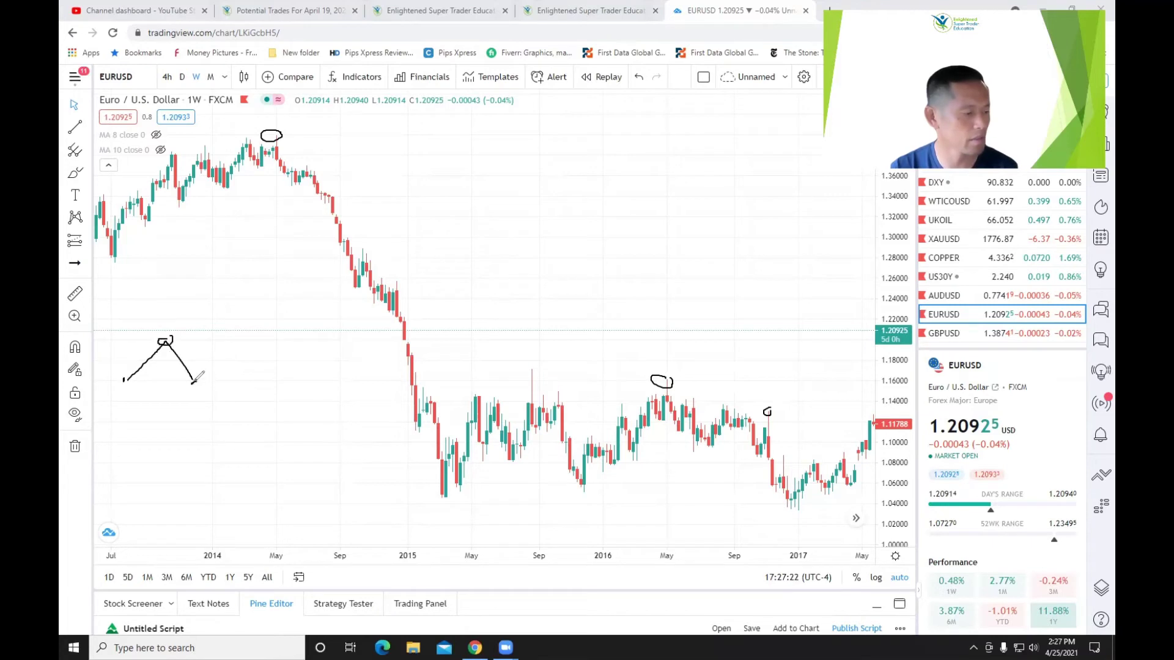
drag(126, 396, 121, 428)
mouse_move(166, 354)
mouse_down()
mouse_move(163, 376)
mouse_move(194, 409)
mouse_move(192, 428)
mouse_up()
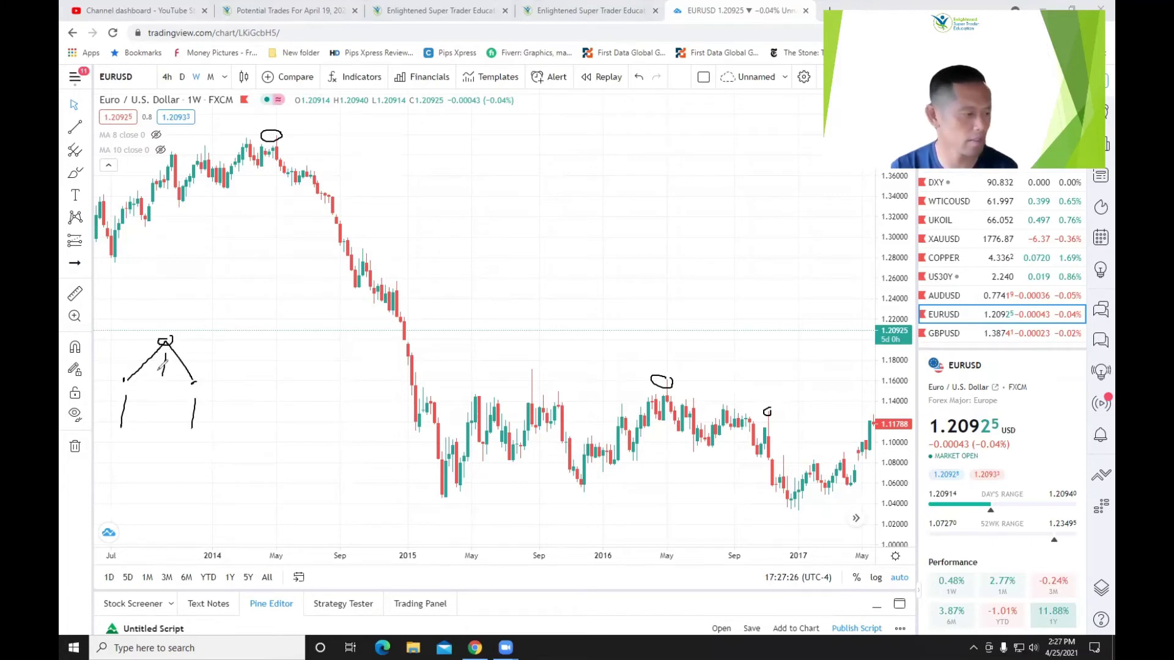
drag(164, 365, 157, 409)
mouse_move(129, 334)
mouse_down()
mouse_move(128, 351)
mouse_move(146, 338)
mouse_move(190, 357)
mouse_up()
mouse_move(200, 349)
mouse_down()
mouse_move(205, 359)
mouse_move(167, 343)
mouse_move(162, 315)
mouse_up()
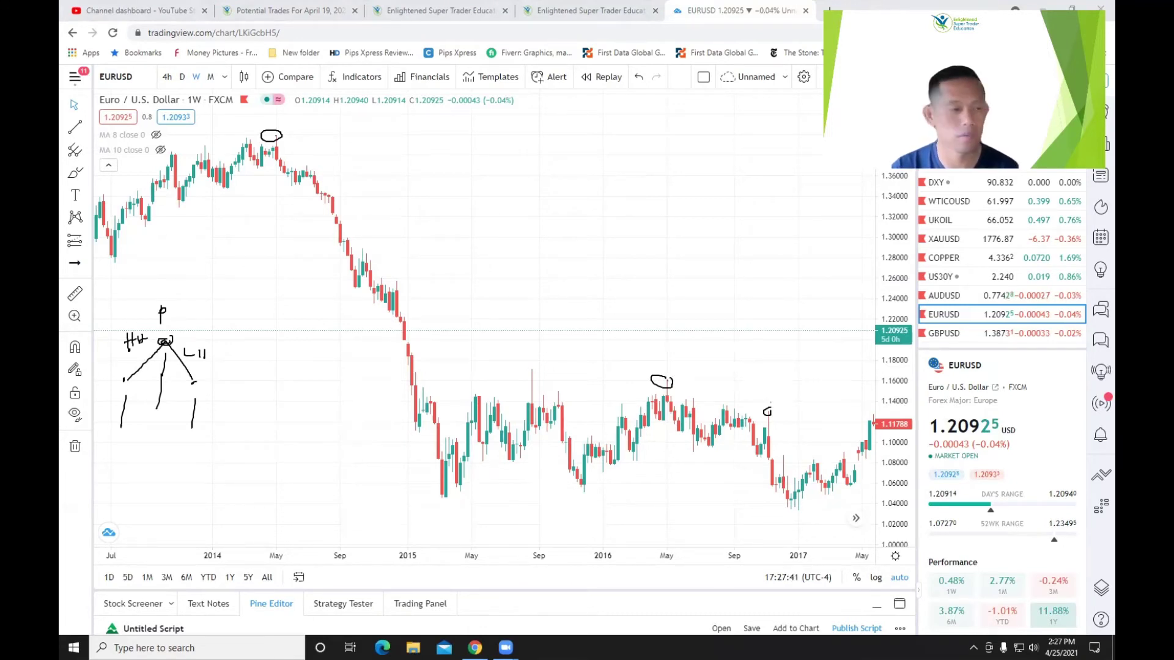
key(Escape)
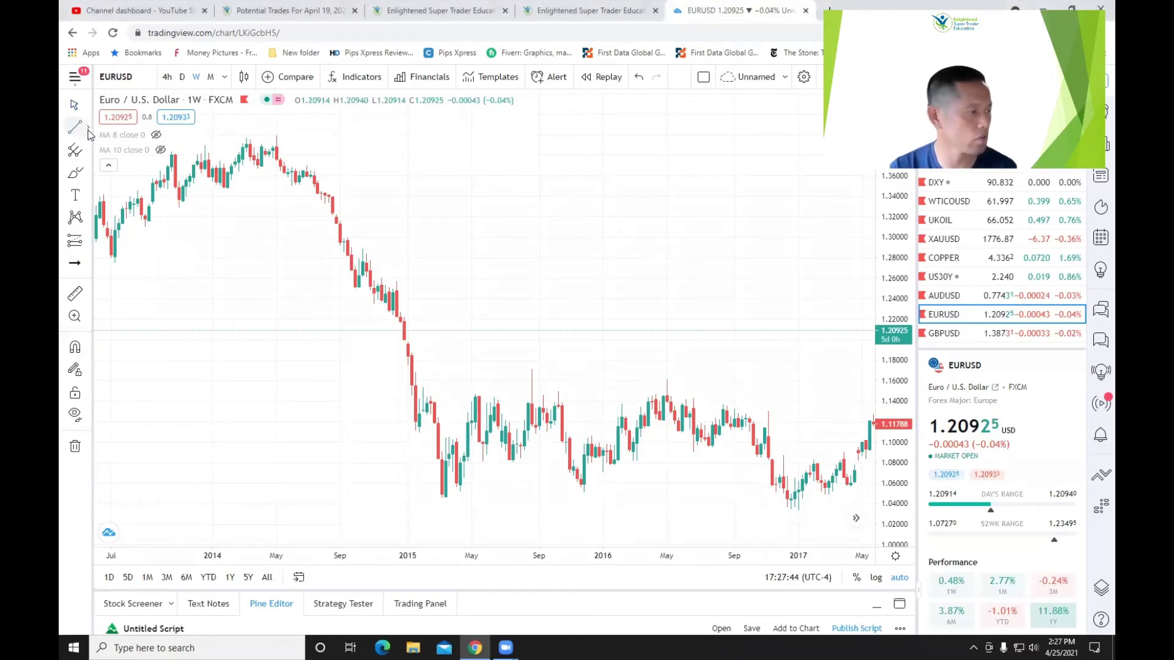
Draw a descending Ray from the 5 May 2014 high through the November 2016 high to 27 March 2017
click(89, 131)
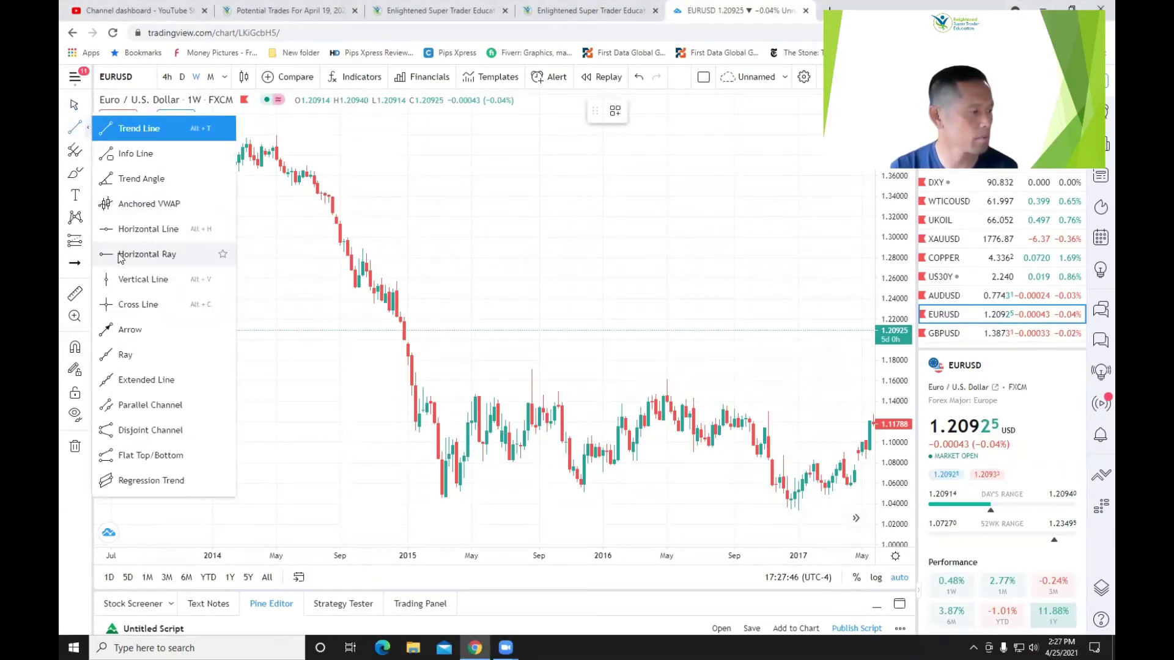
click(127, 357)
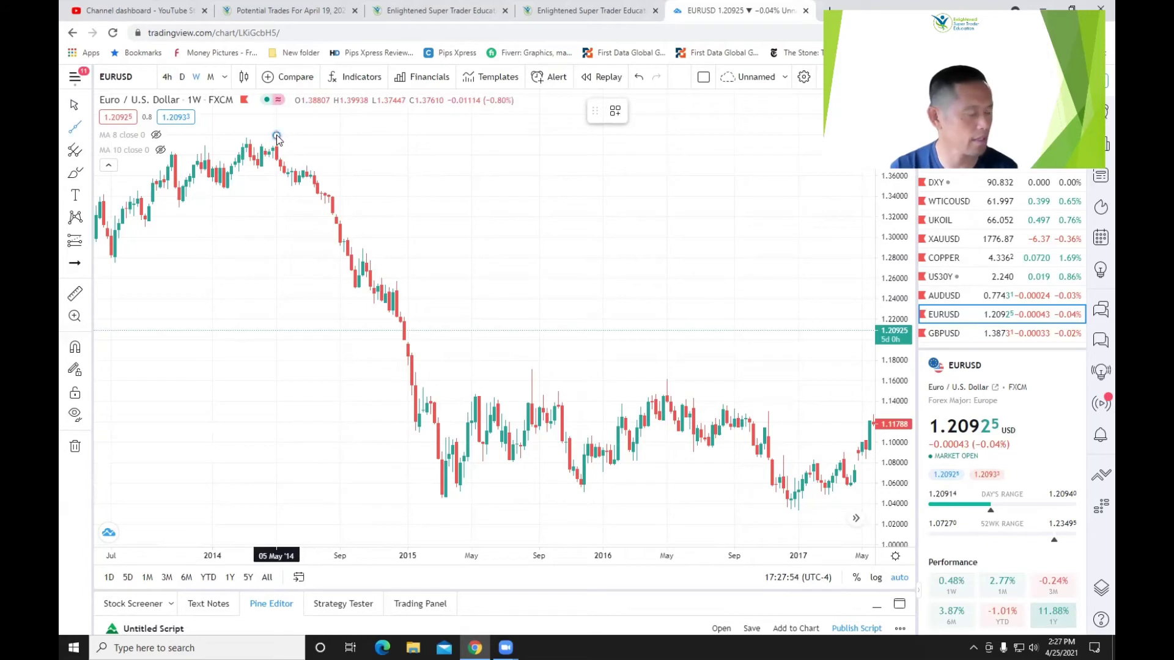
click(277, 135)
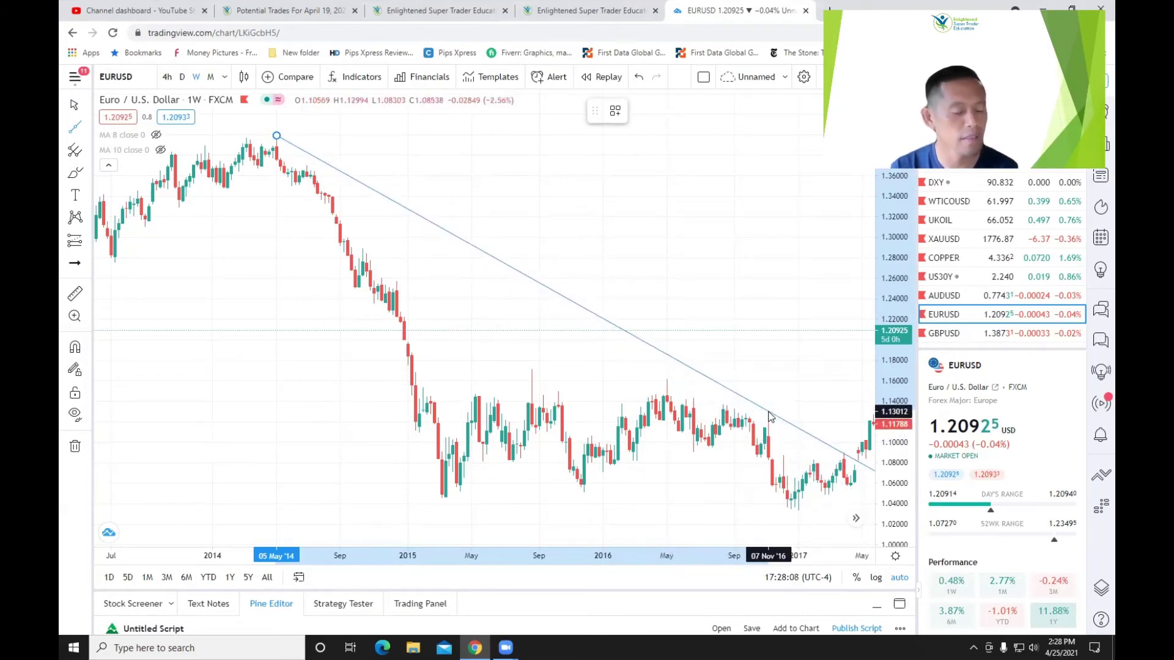
click(844, 453)
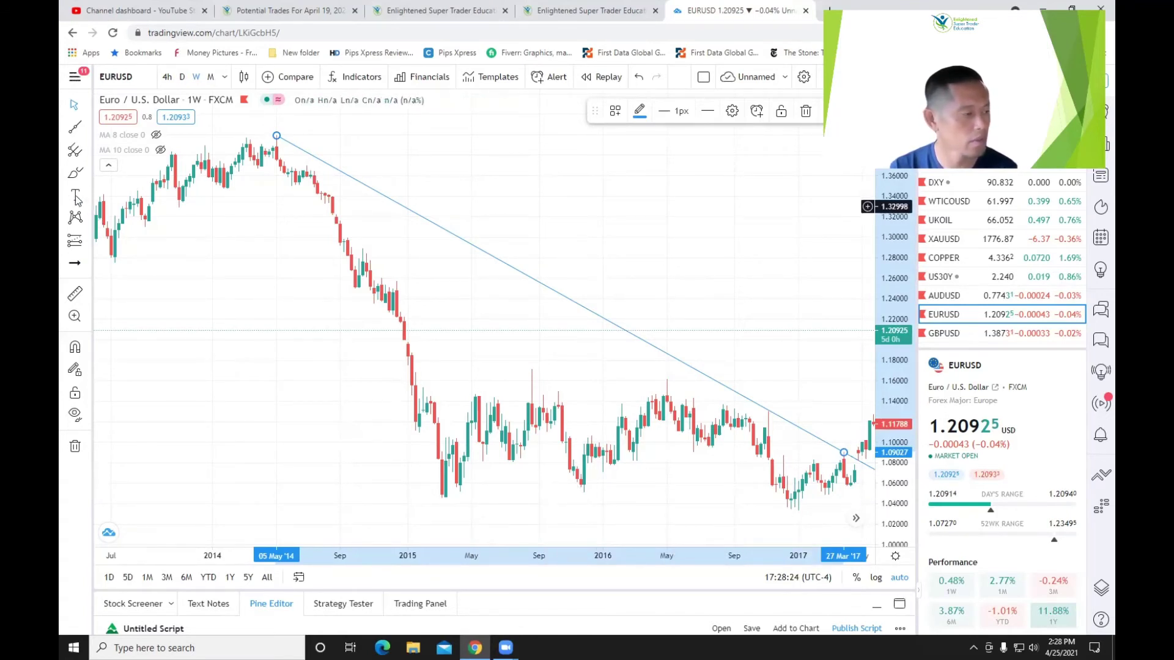
click(799, 483)
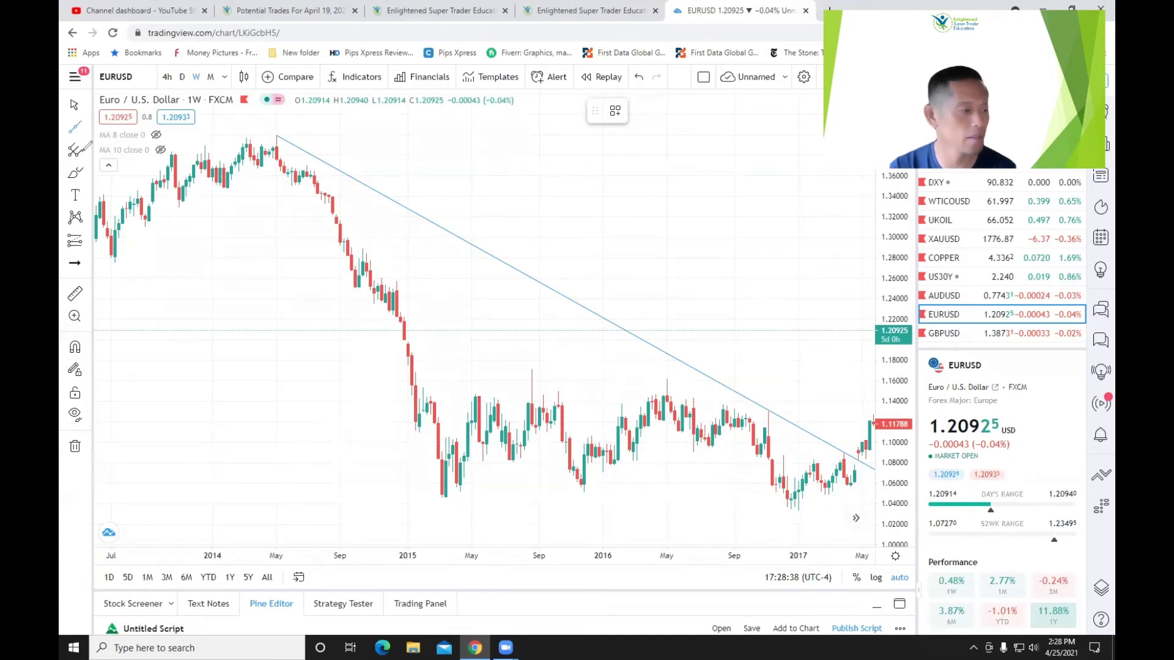
Sketch three vertical strokes below the 2014 price action, with the middle one reaching lowest, and circle their lower ends
drag(169, 337, 165, 420)
drag(217, 343, 215, 397)
drag(217, 442, 210, 472)
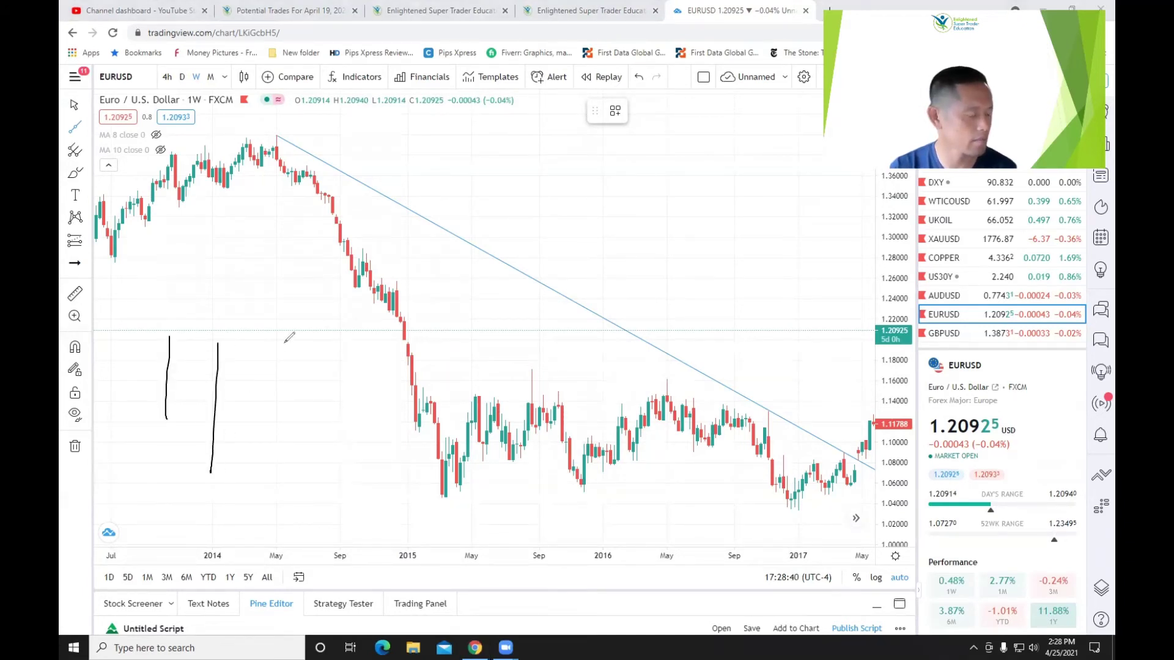
drag(284, 343, 280, 423)
drag(158, 423, 166, 417)
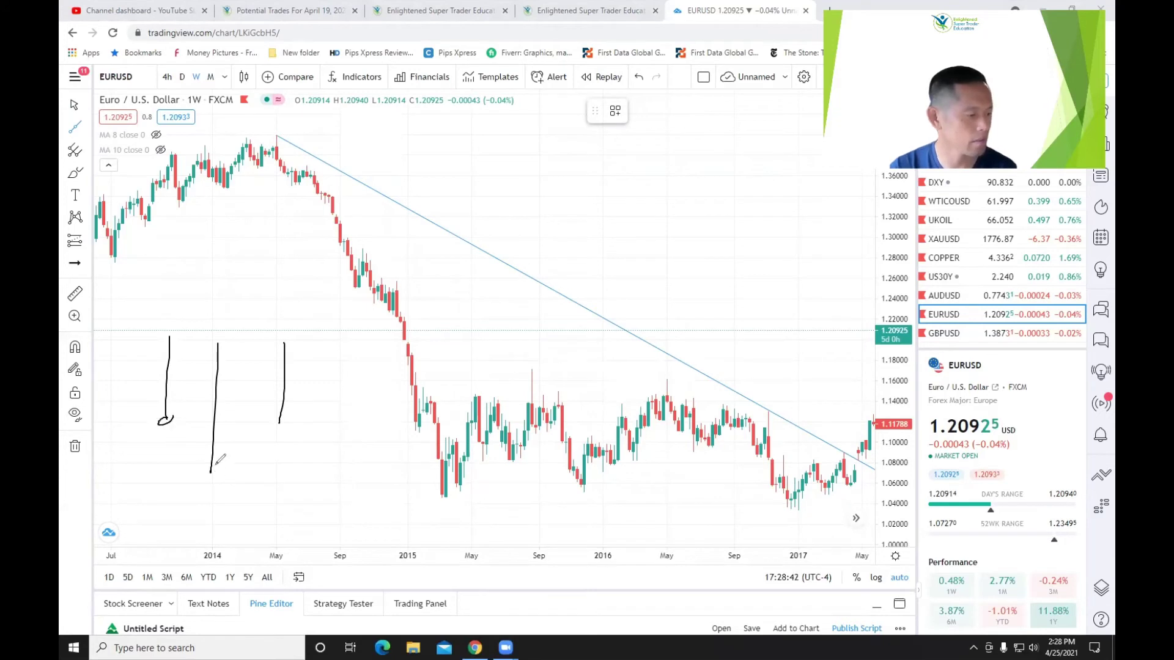
drag(287, 418, 296, 428)
Handwrite LL under the first stroke, HL between the second and third, and T below the lowest stroke
drag(164, 446, 172, 458)
drag(175, 447, 182, 456)
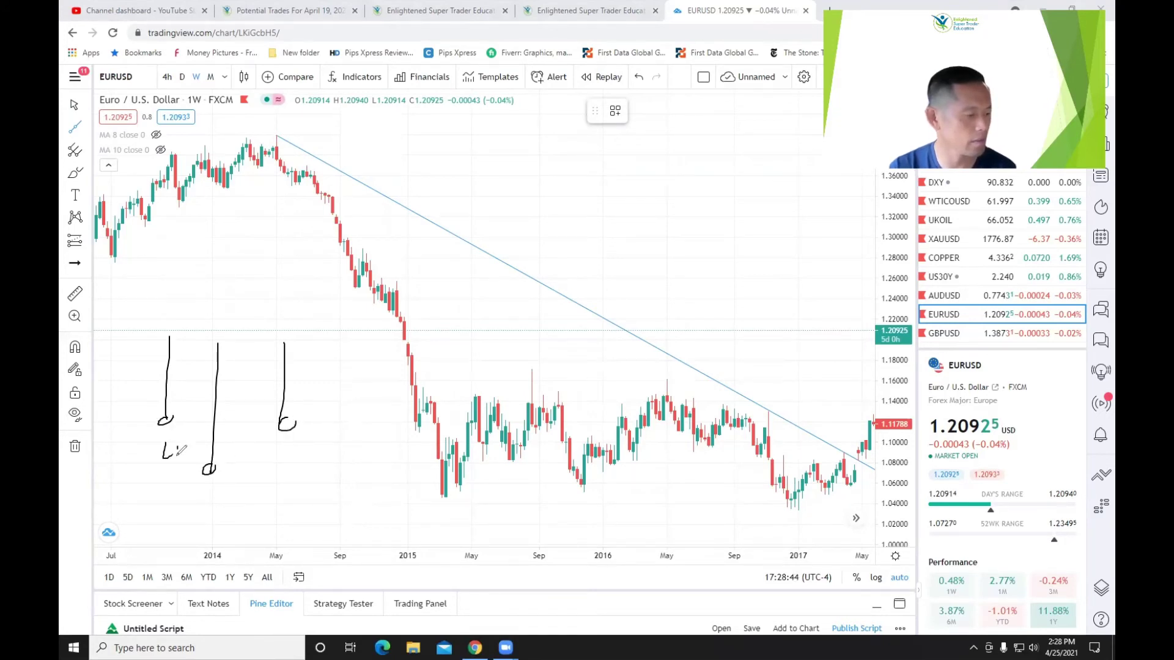
mouse_move(246, 439)
mouse_down()
mouse_move(244, 460)
mouse_move(255, 449)
mouse_up()
mouse_move(254, 438)
mouse_down()
mouse_move(254, 454)
mouse_move(268, 451)
mouse_up()
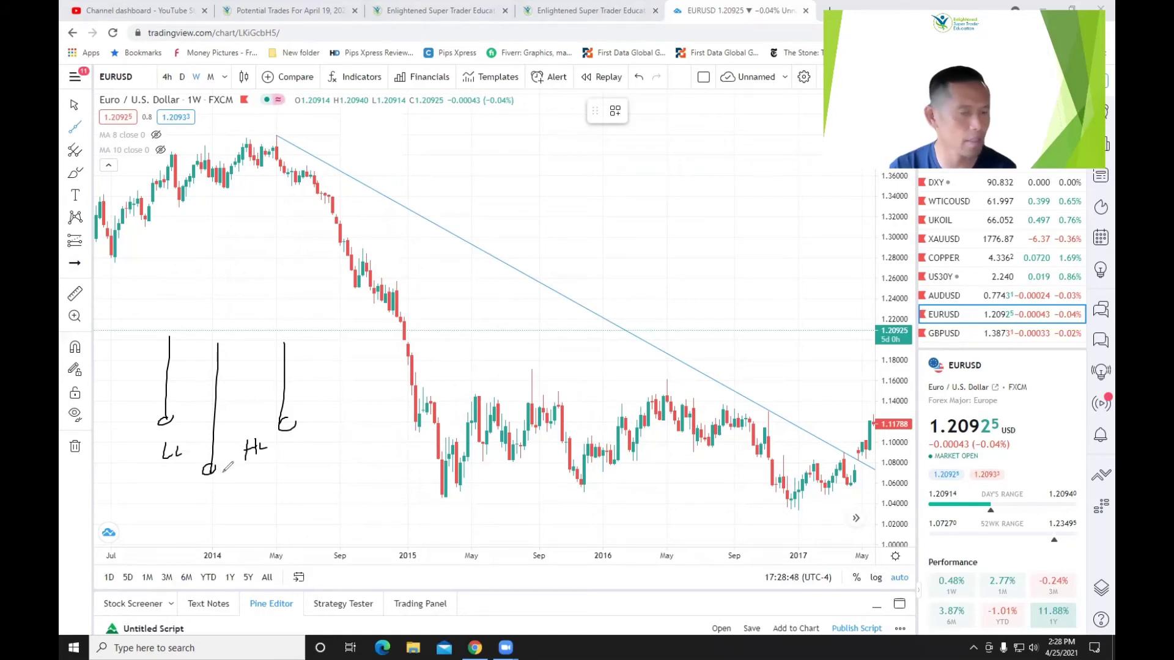
mouse_move(207, 488)
mouse_down()
mouse_move(205, 505)
mouse_move(214, 485)
mouse_up()
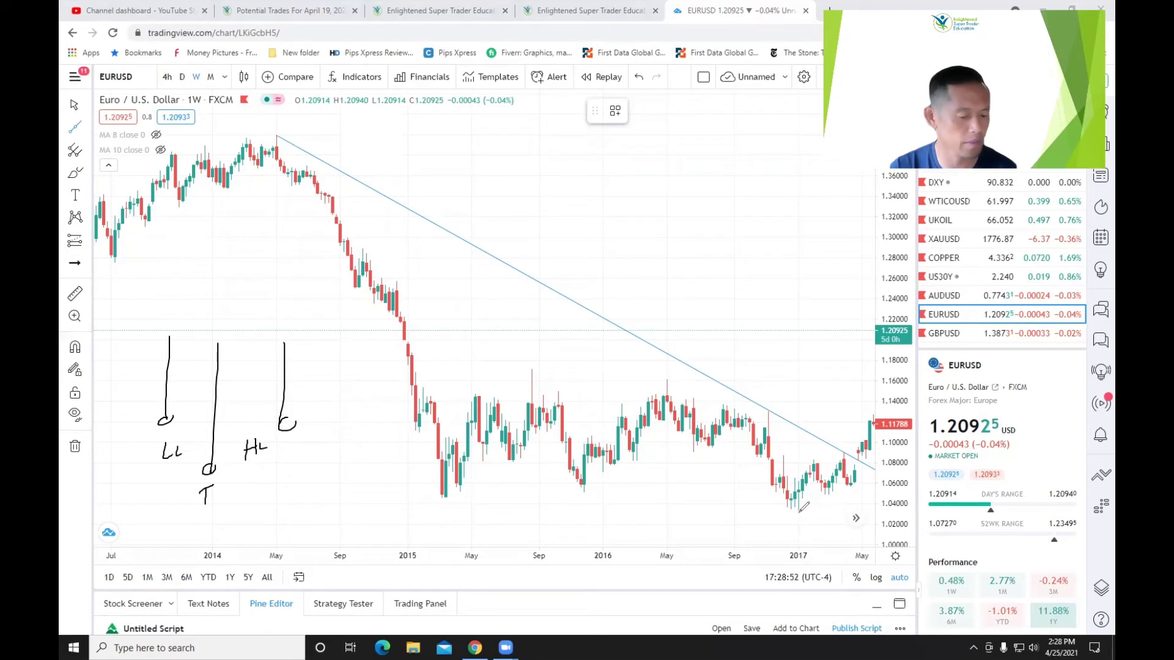
Mark the January 2017 low and the April 2017 higher low freehand, then clear the annotations and dismiss the advertisement
drag(797, 524, 799, 513)
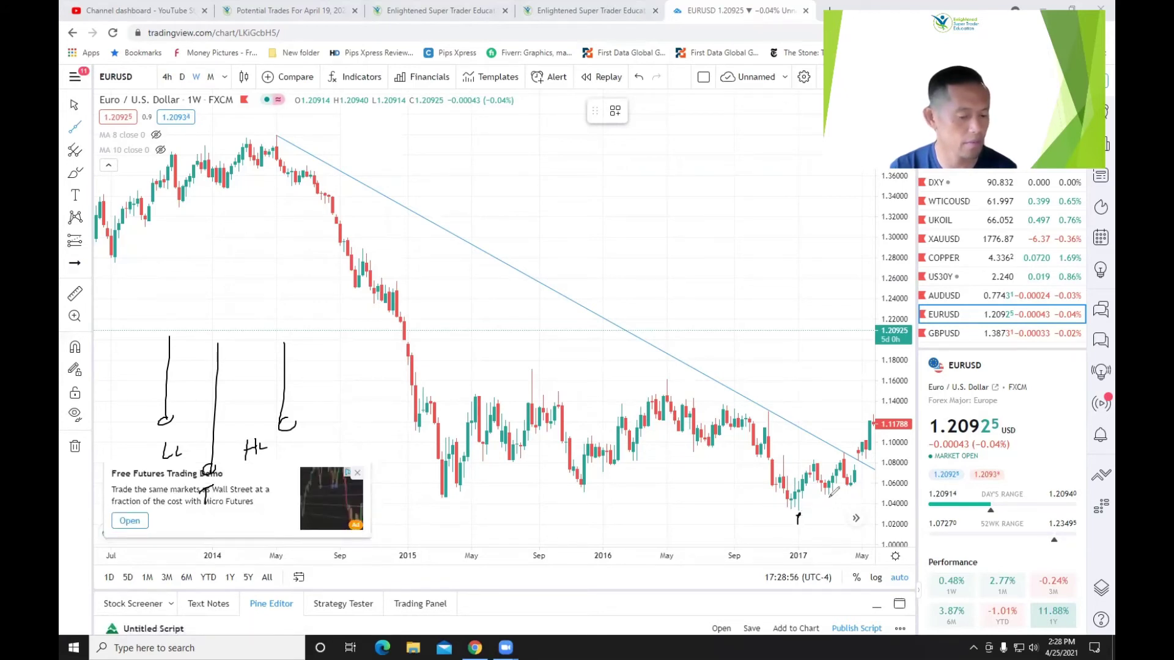
drag(851, 495, 851, 499)
click(357, 472)
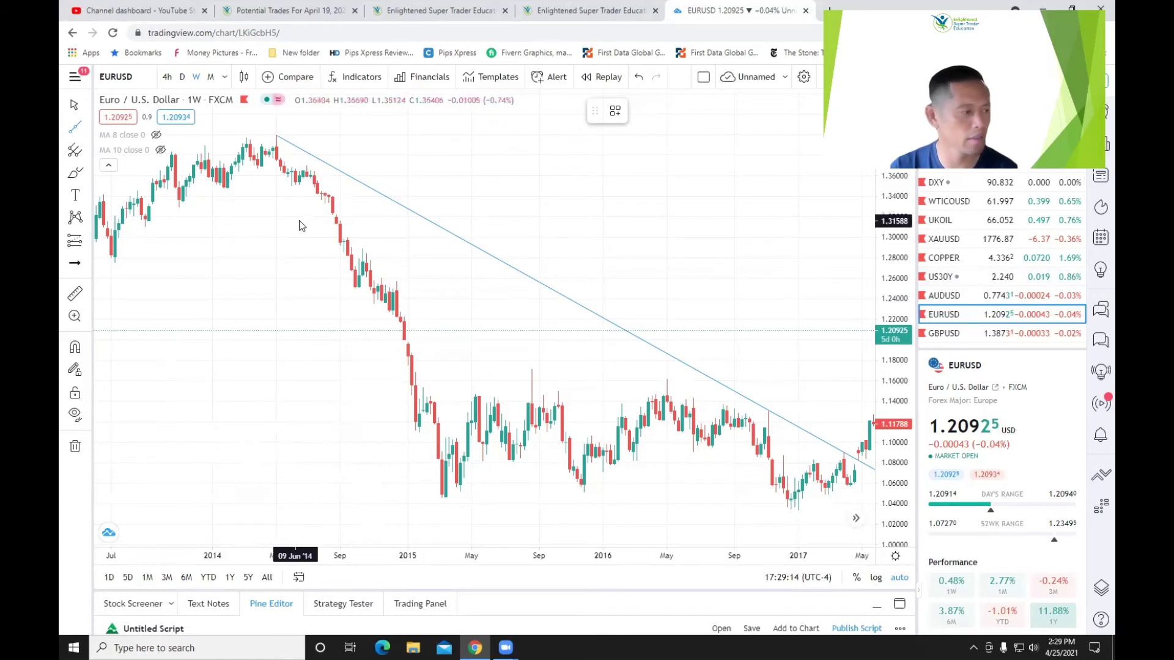
Draw an ascending Ray from the 2 January 2017 low to the 10 April 2017 low, snapping its anchors with Magnet Mode
click(88, 127)
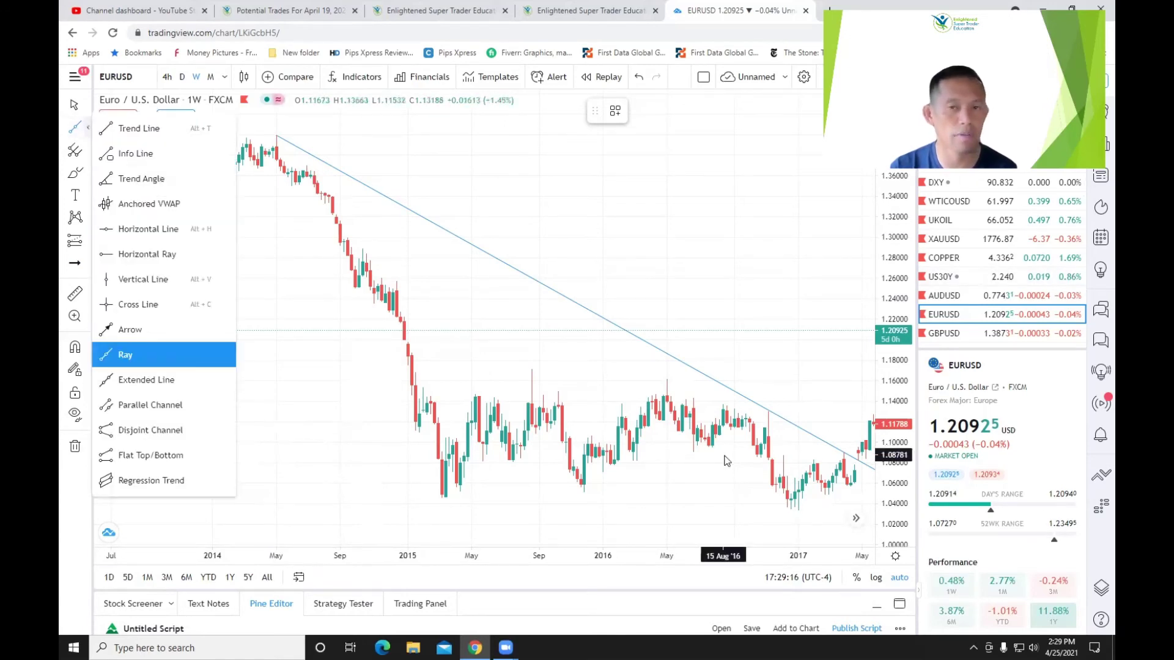
click(798, 511)
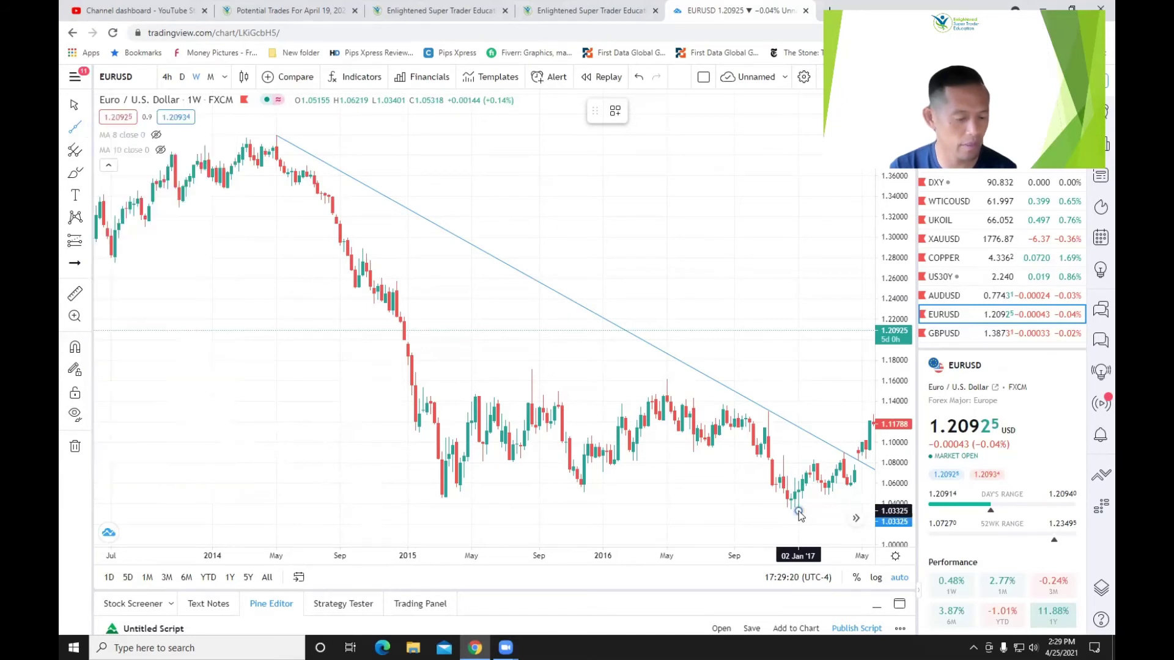
click(829, 496)
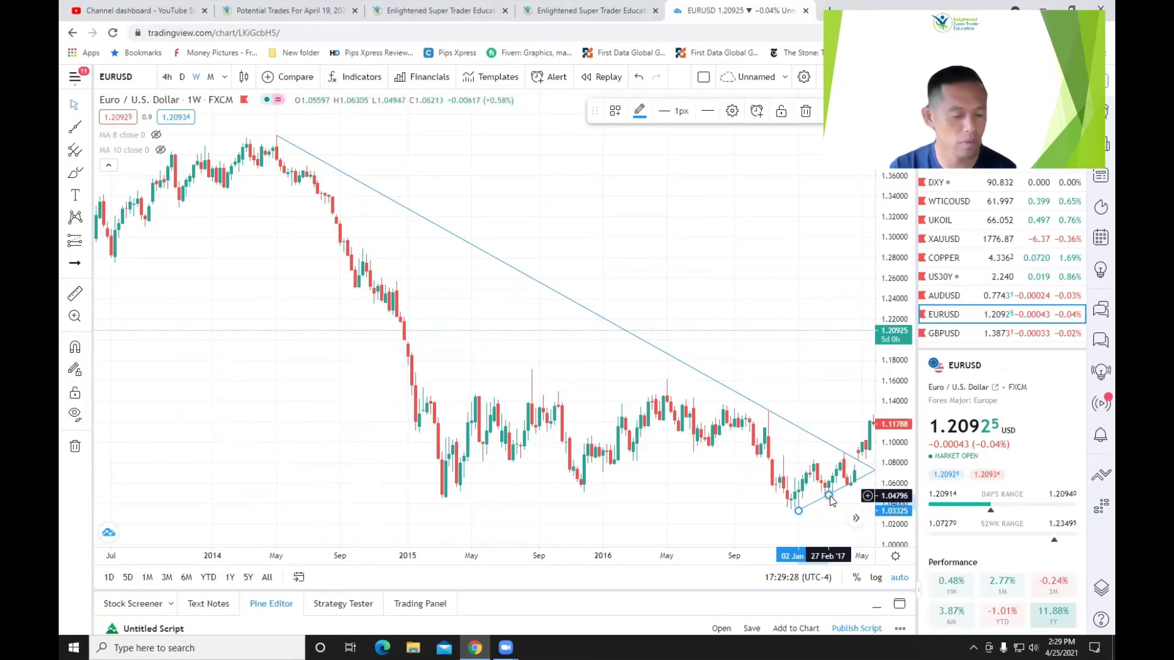
drag(830, 496, 850, 487)
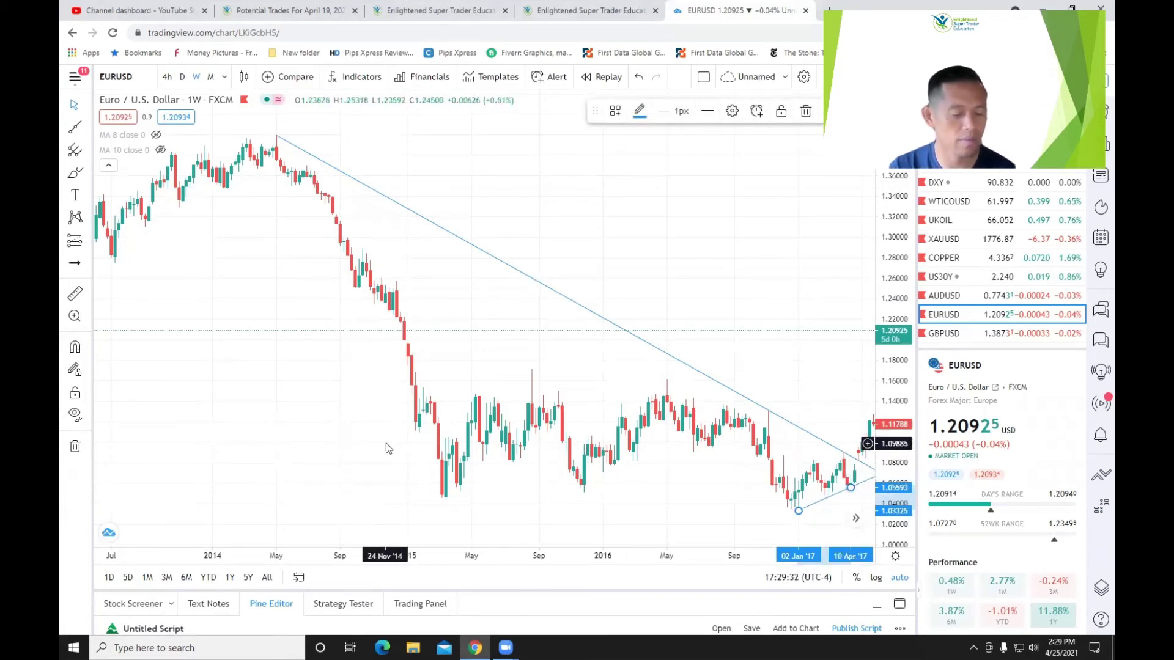
click(74, 347)
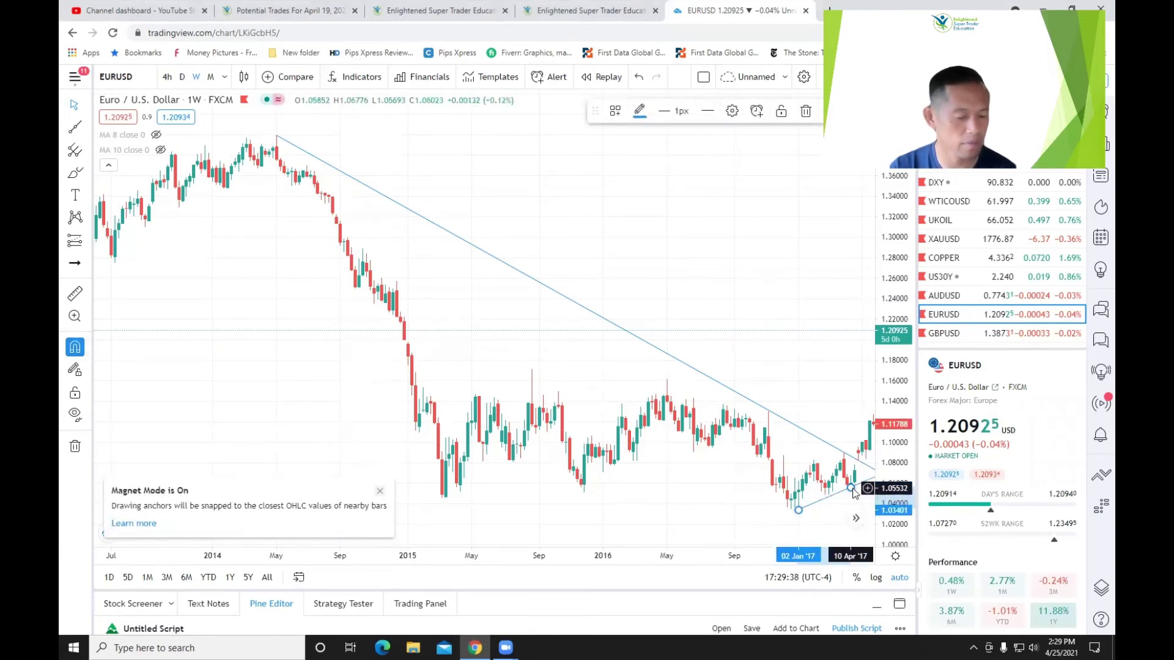
drag(853, 490, 851, 500)
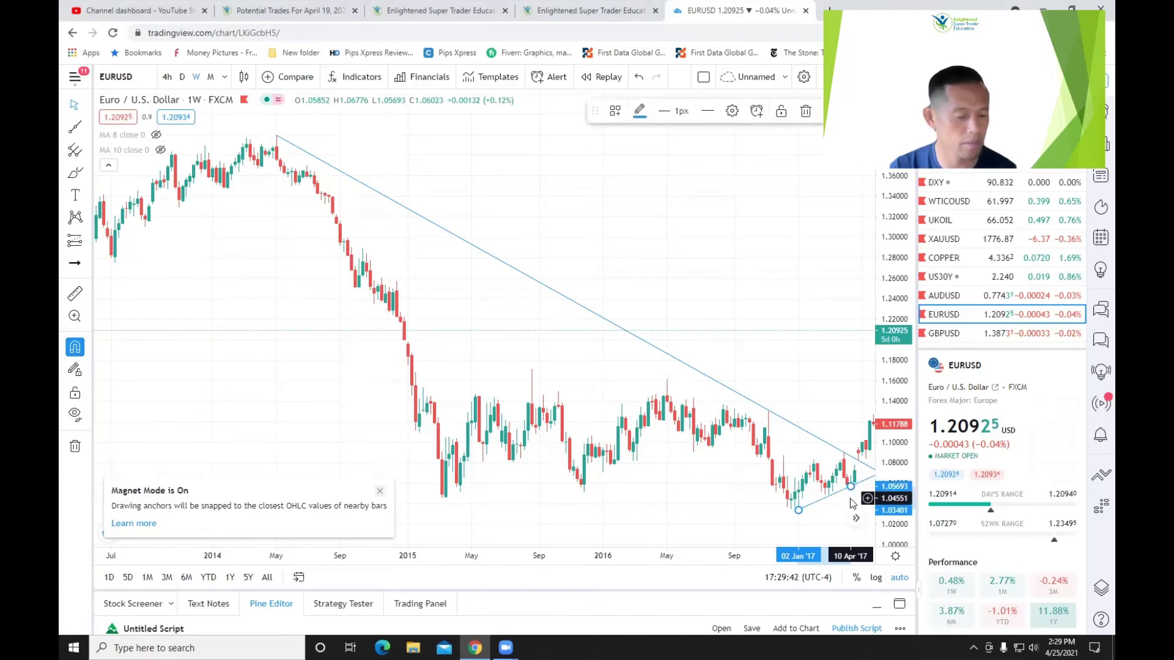
Examine where price crosses the descending ray in April 2017 and how it runs above the ascending ray up to May 2018
scroll(851, 502, up, 5)
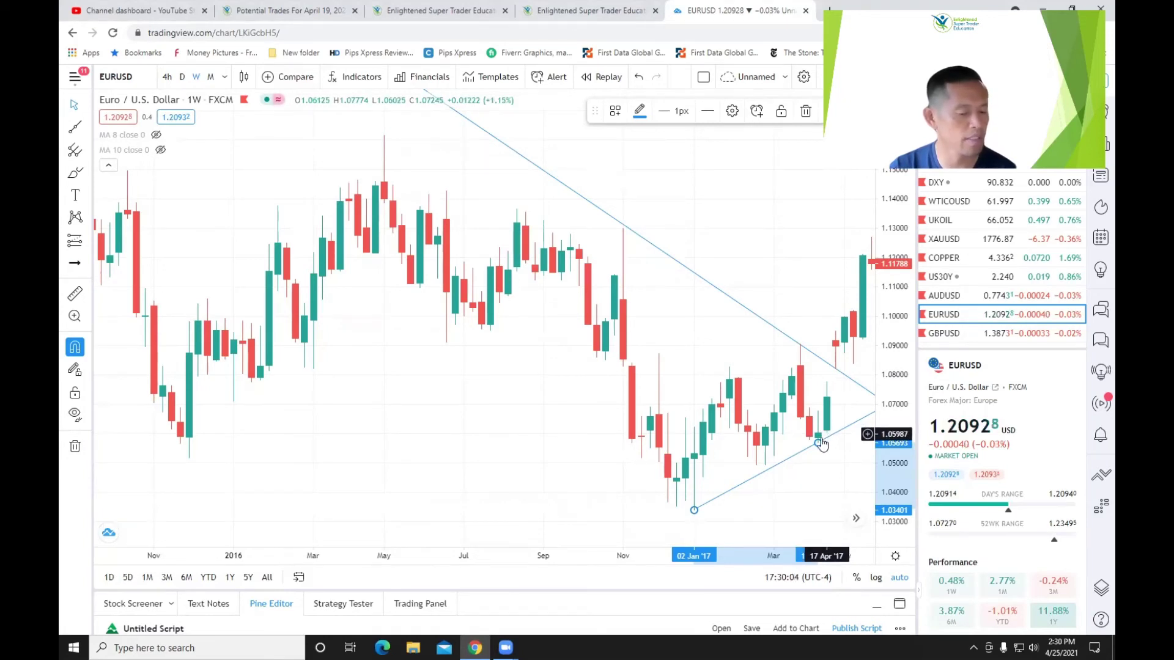
scroll(820, 441, up, 1)
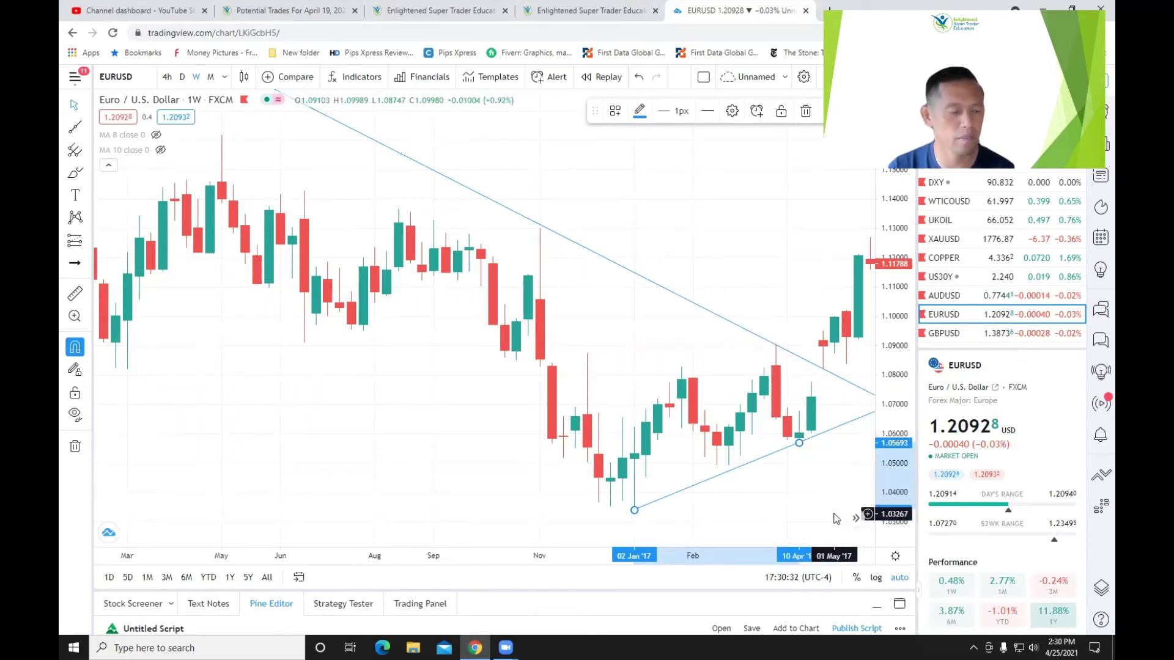
scroll(834, 518, down, 4)
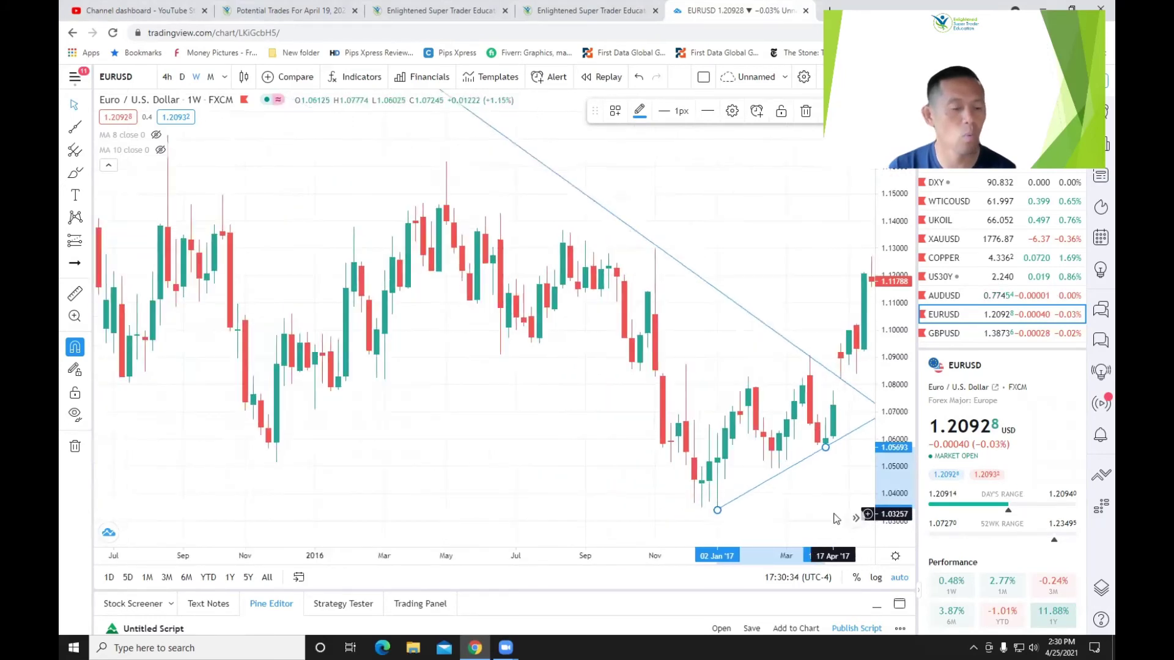
click(899, 577)
scroll(666, 482, down, 3)
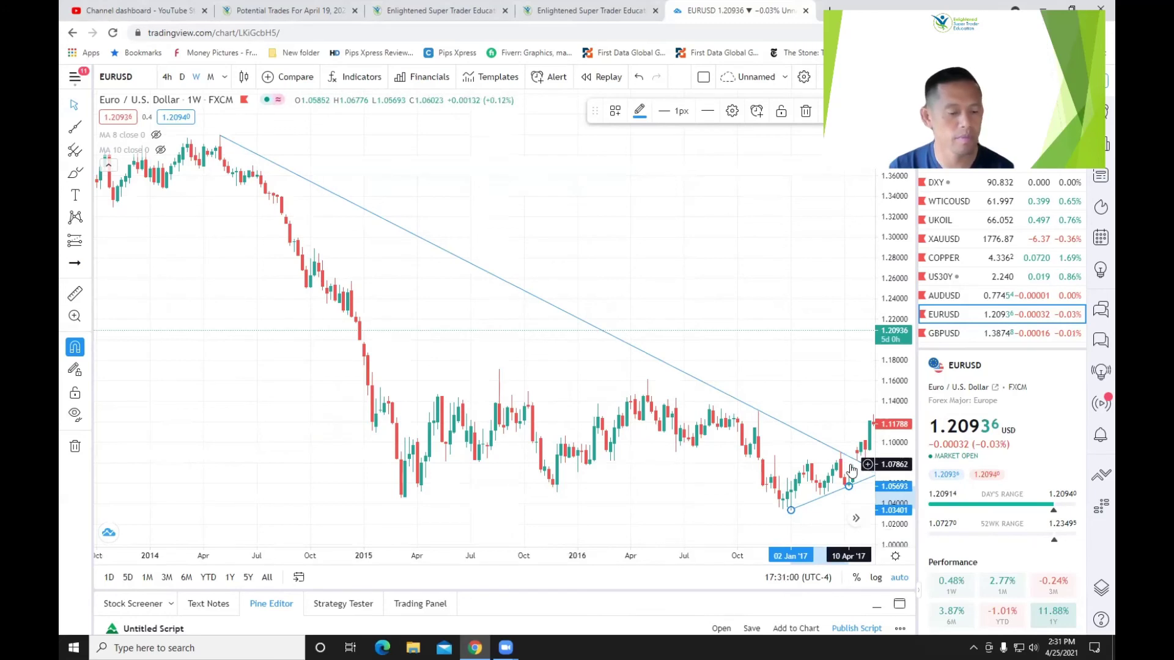
drag(739, 505, 721, 507)
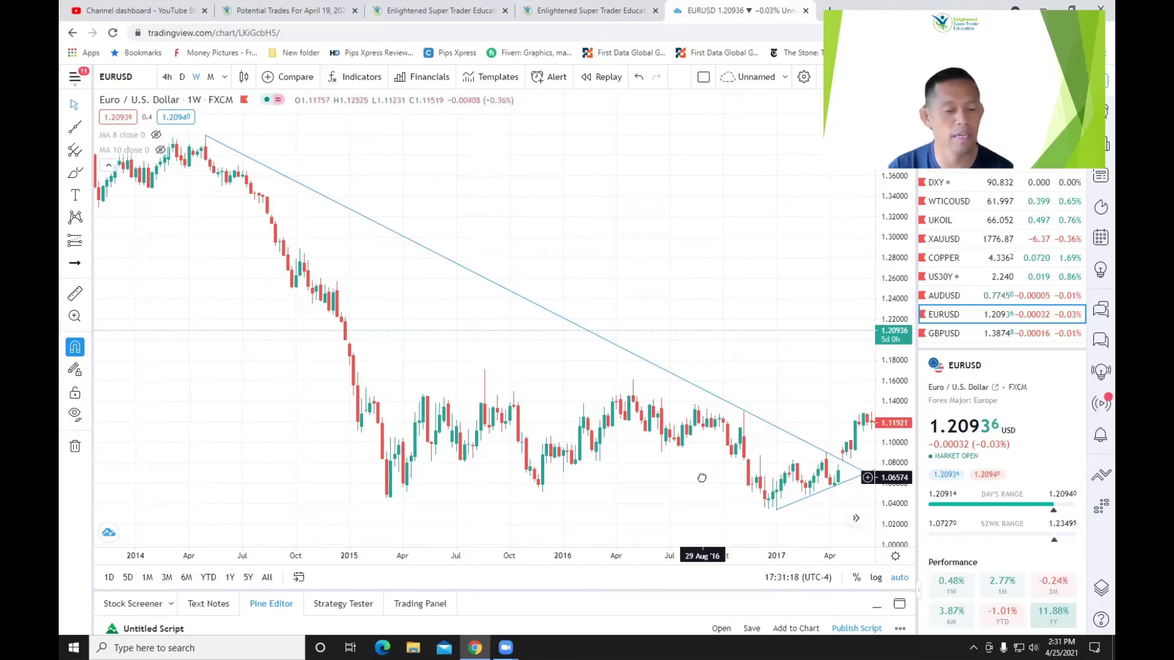
drag(701, 479, 539, 464)
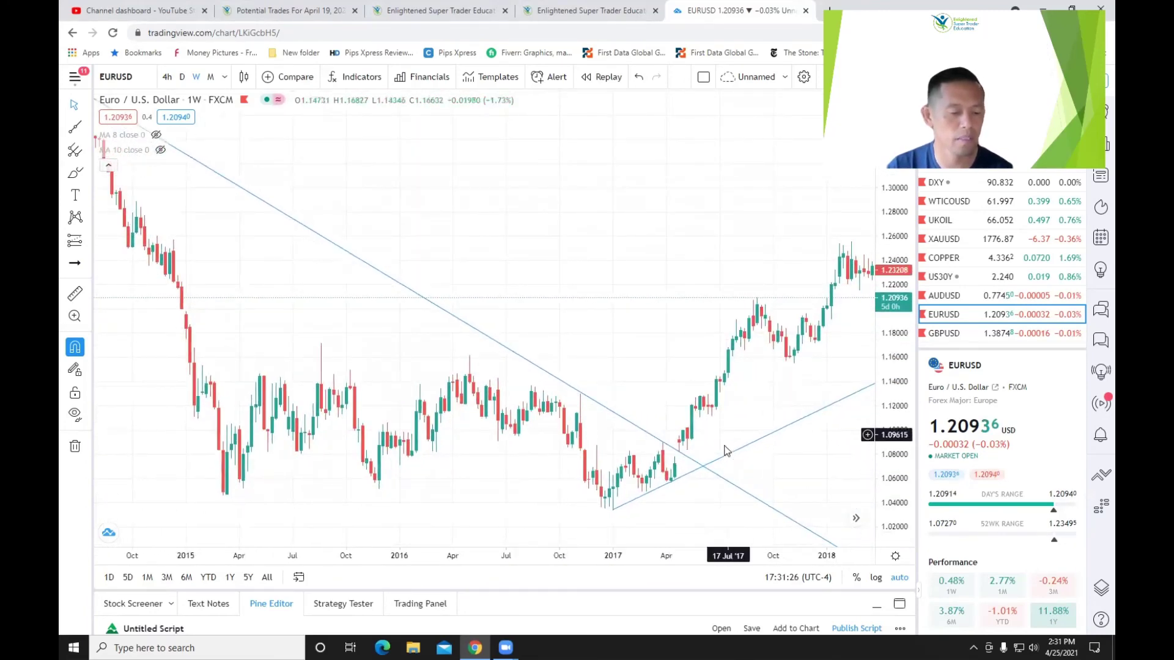
drag(702, 432, 668, 441)
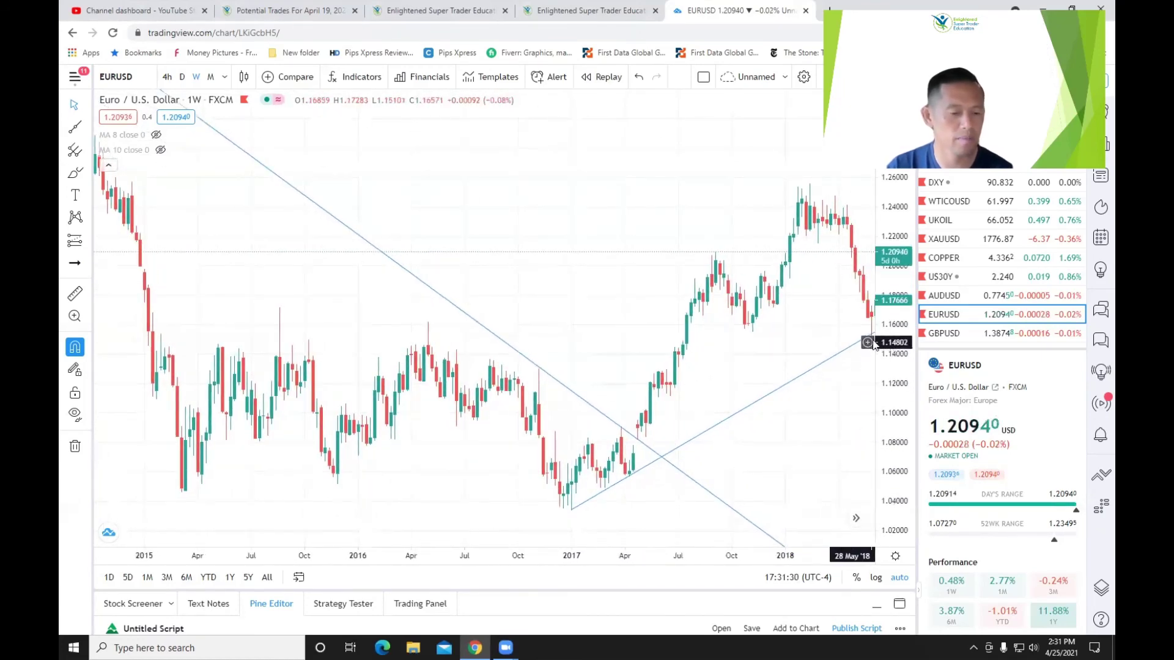